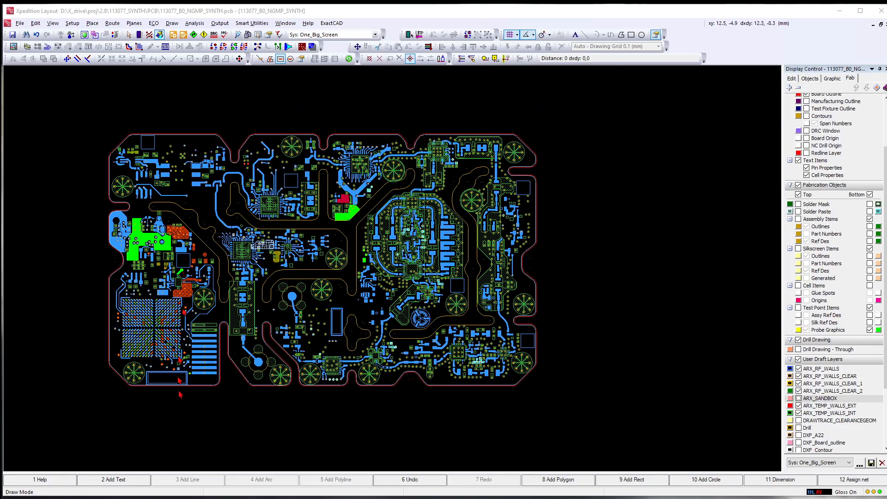
Draw a circular GND plane shape about 6.9 mm in diameter, centred on the mounting hole in the board's lower-left corner.
scroll(180, 394, "up", 1)
middle_click_drag(180, 394, 184, 286)
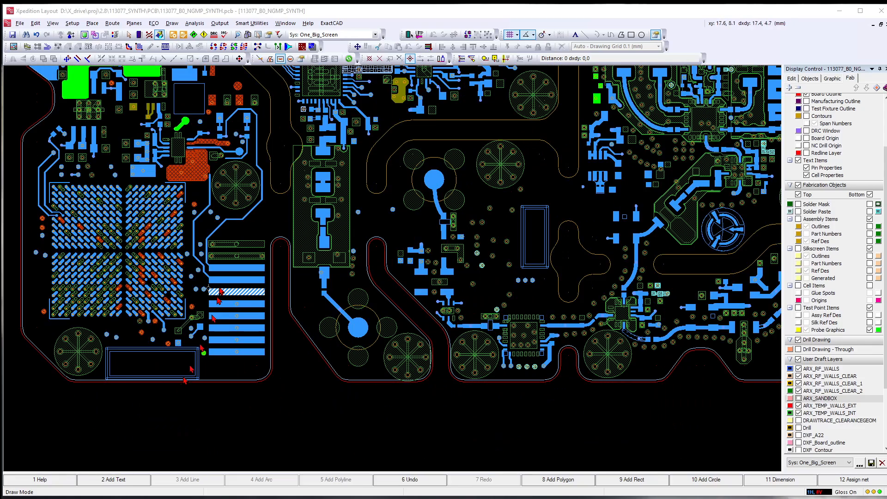
left_click(308, 227)
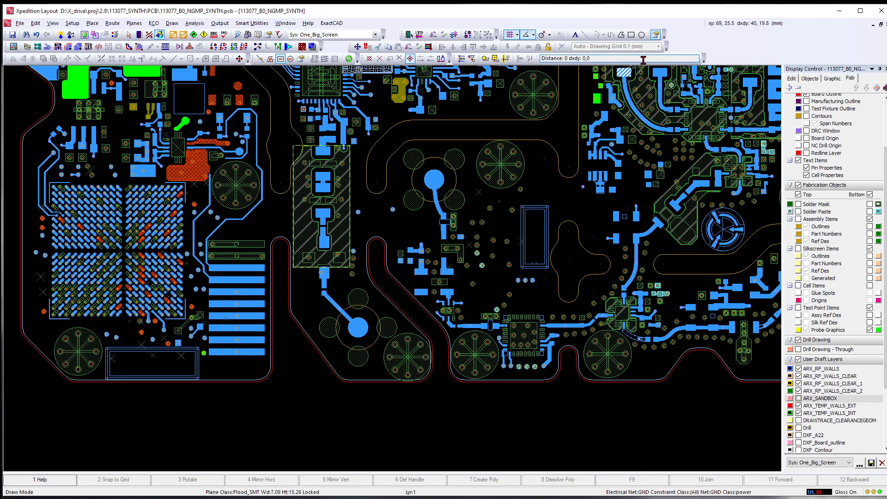
left_click(641, 35)
scroll(284, 268, "down", 2)
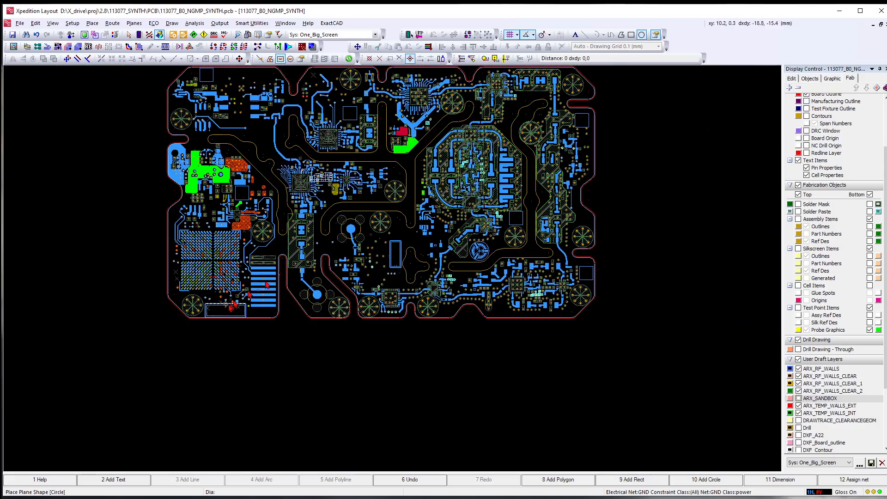
scroll(207, 308, "up", 4)
scroll(195, 306, "down", 2)
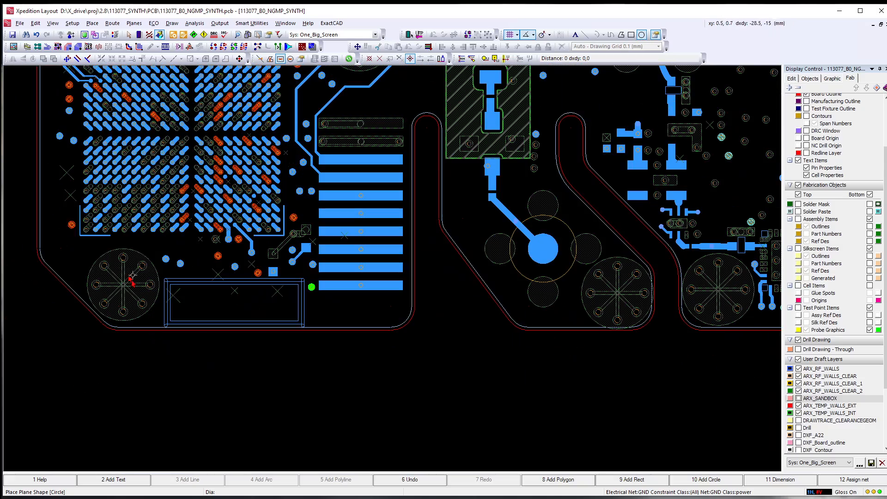
scroll(74, 277, "up", 2)
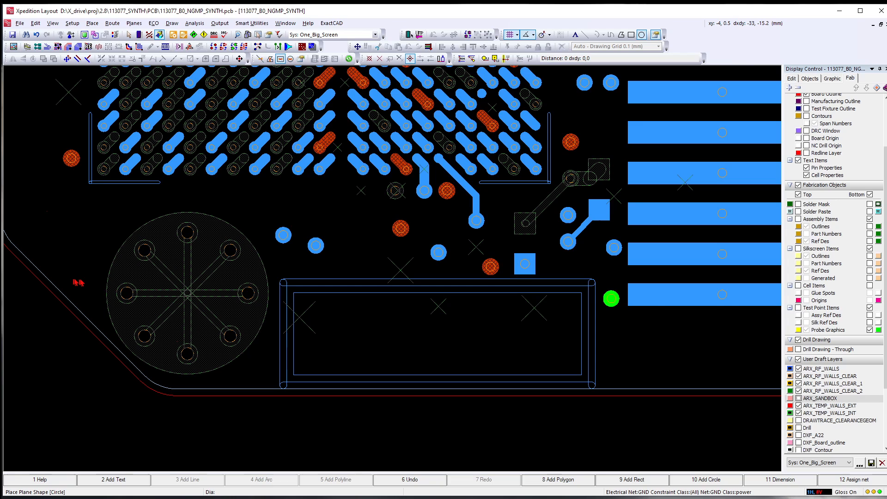
left_click(188, 293)
left_click(166, 201)
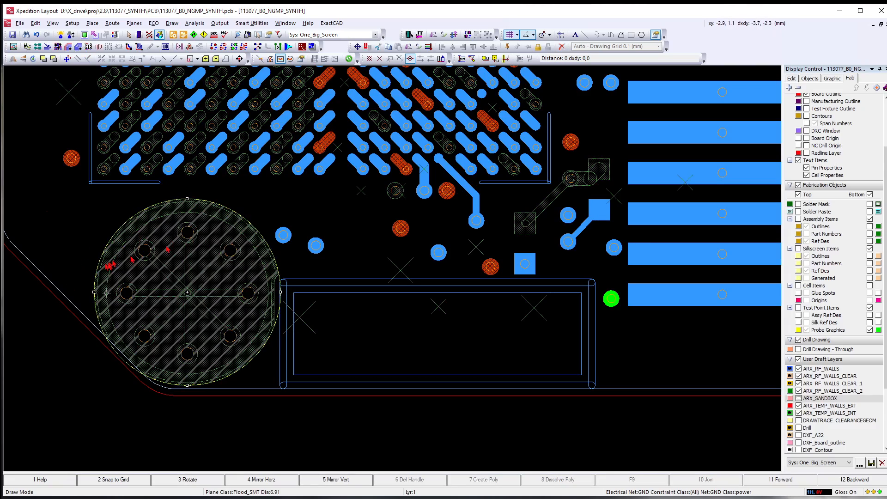
Set the diameter of the circular plane shape on the lower-left mounting hole to 7 mm.
scroll(269, 213, "down", 2)
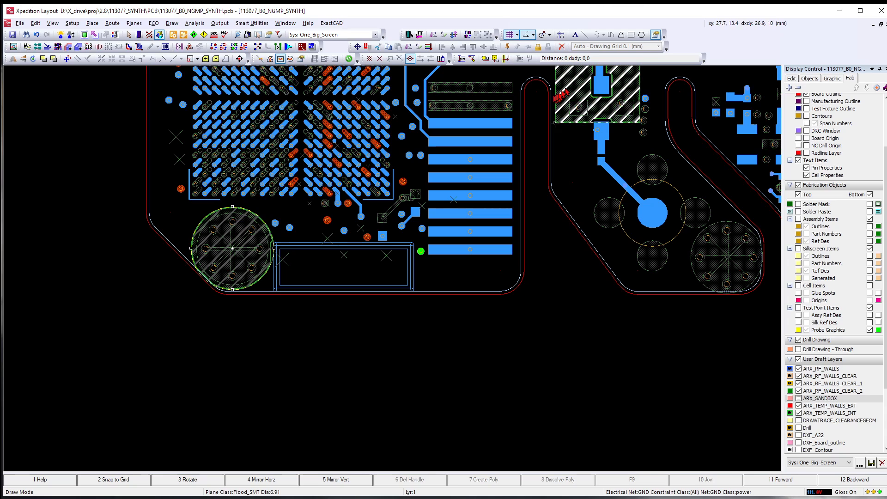
scroll(208, 228, "up", 2)
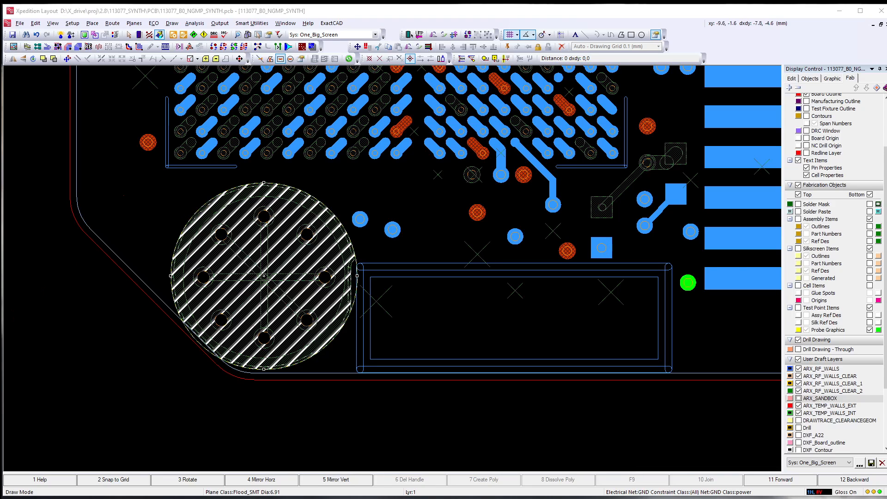
key("Return")
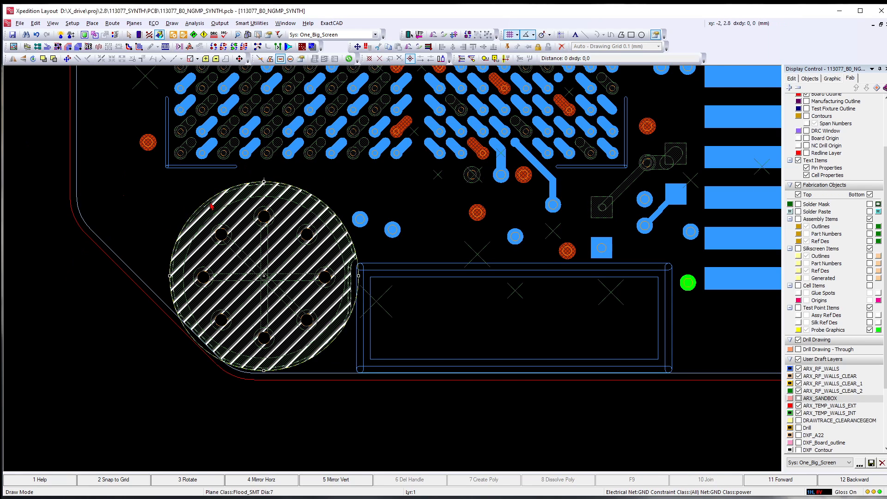
Copy the 7 mm plane circle and paste it centred on the three other mounting holes along the middle of the bottom edge.
key("ctrl+c")
key("ctrl+v")
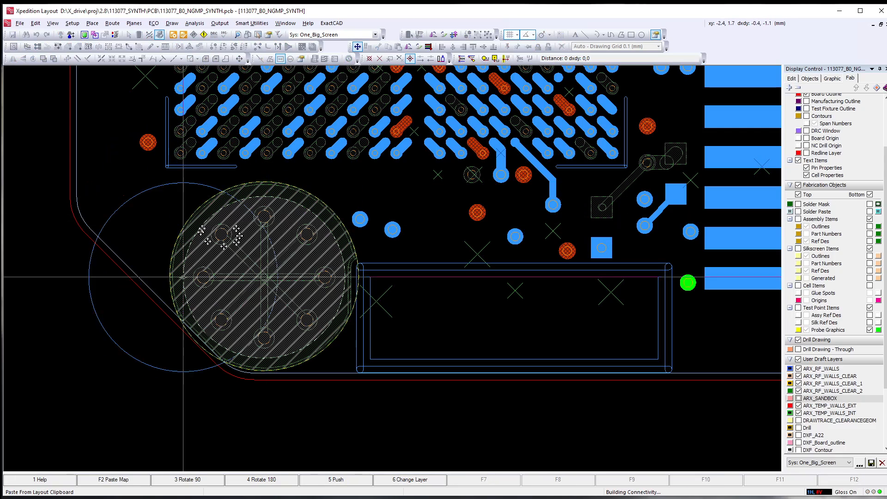
scroll(184, 277, "down", 3)
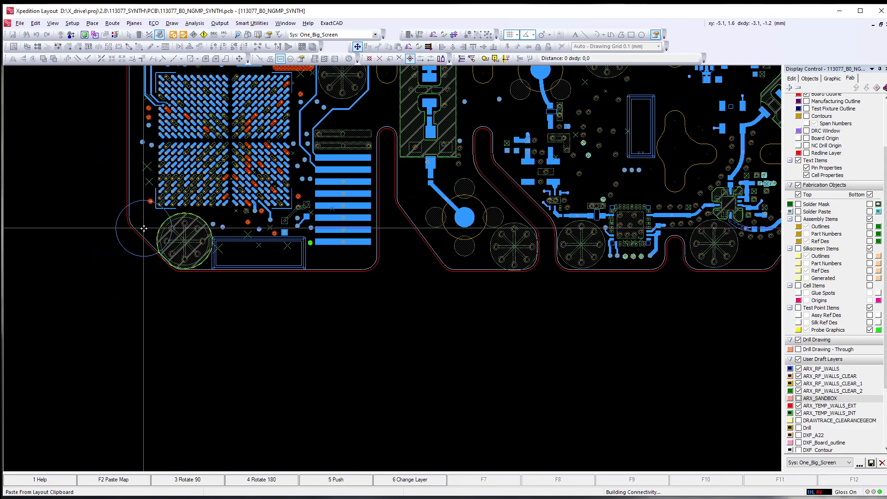
scroll(504, 240, "up", 4)
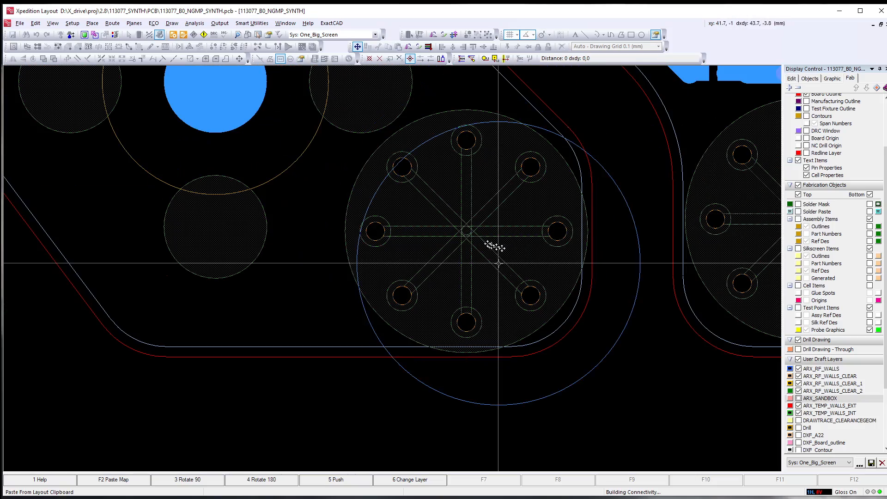
left_click(473, 235)
scroll(295, 252, "down", 4)
scroll(392, 250, "up", 4)
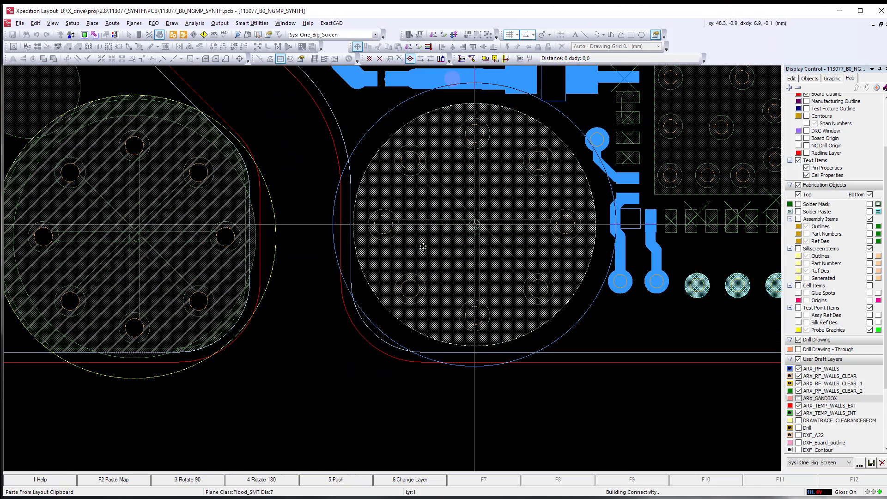
left_click(472, 223)
scroll(474, 223, "down", 4)
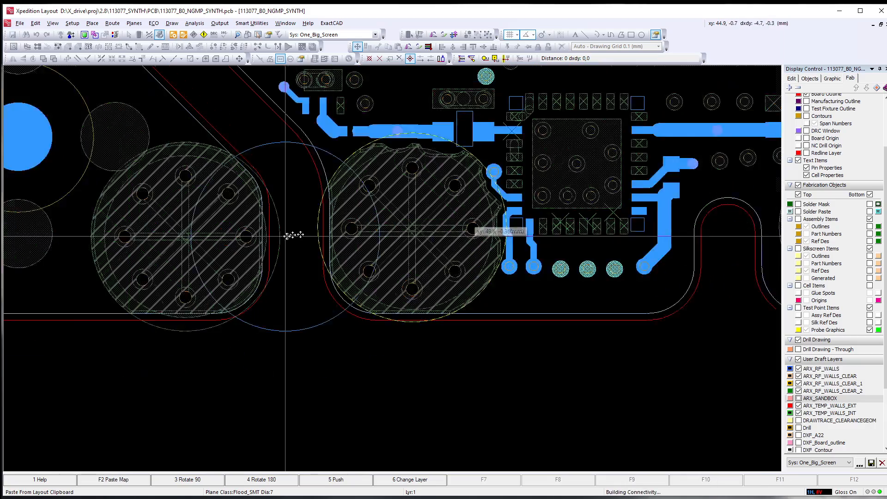
scroll(462, 238, "up", 4)
left_click(413, 207)
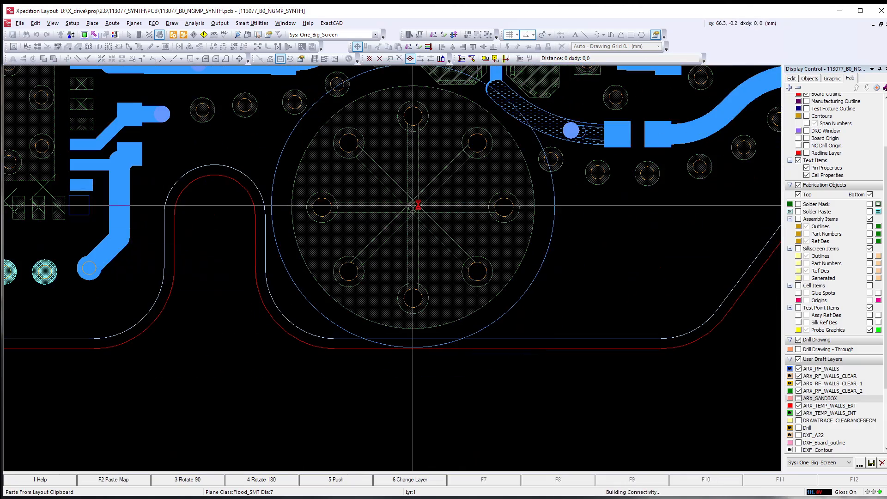
Paste the plane circle onto the mounting hole in the lower-right corner and the right-edge hole above it.
scroll(412, 208, "down", 4)
scroll(490, 223, "up", 2)
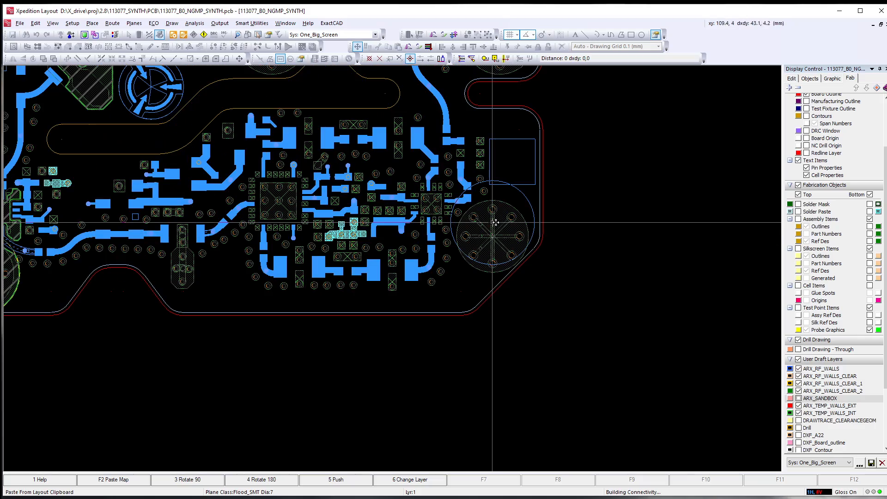
left_click(495, 217)
scroll(495, 218, "down", 4)
scroll(462, 212, "up", 4)
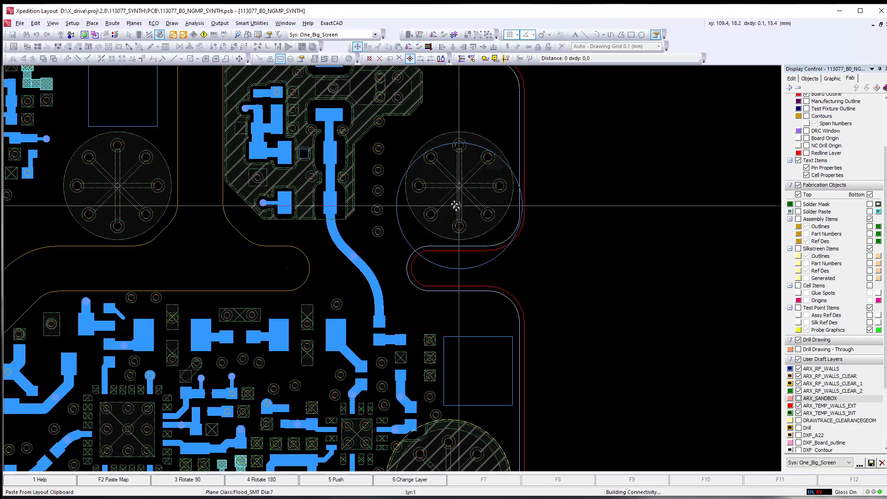
left_click(446, 205)
Paste the plane circle onto the upper-right corner mounting hole and the mounting hole near the top edge.
scroll(396, 221, "down", 2)
middle_click_drag(396, 221, 395, 331)
middle_click_drag(401, 94, 399, 134)
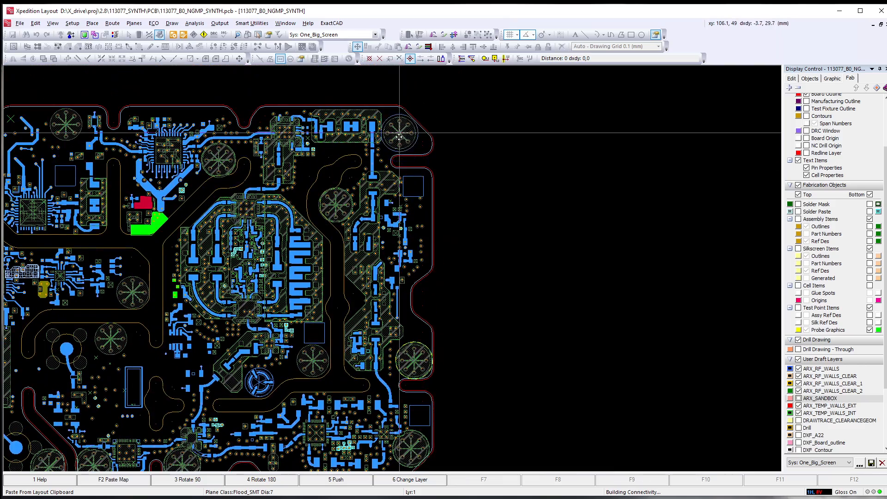
scroll(399, 134, "up", 4)
scroll(397, 120, "down", 6)
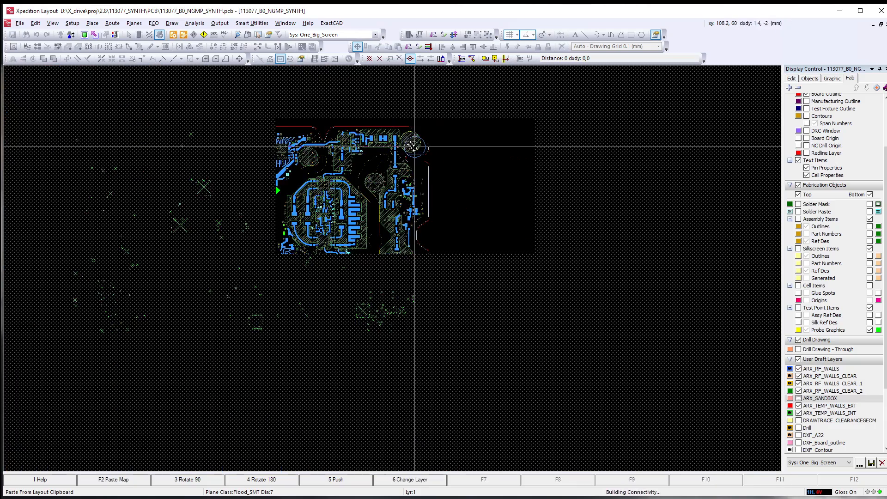
scroll(225, 135, "up", 5)
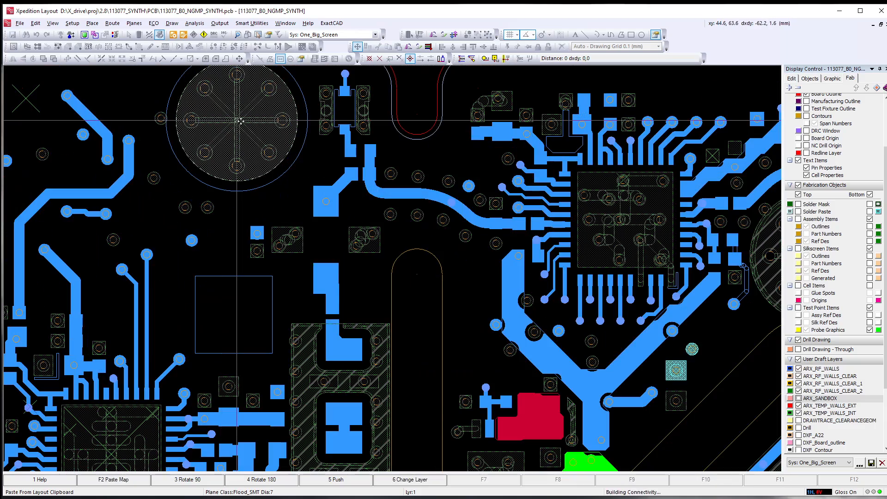
scroll(344, 148, "down", 5)
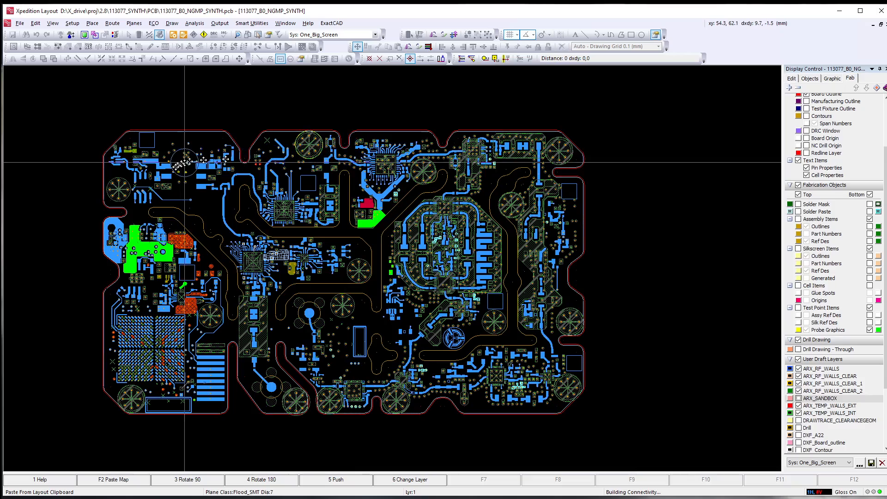
Paste the plane circle onto the upper-left mounting hole, end the pasting and clear the selection.
scroll(118, 158, "up", 6)
scroll(117, 152, "down", 3)
scroll(113, 158, "up", 3)
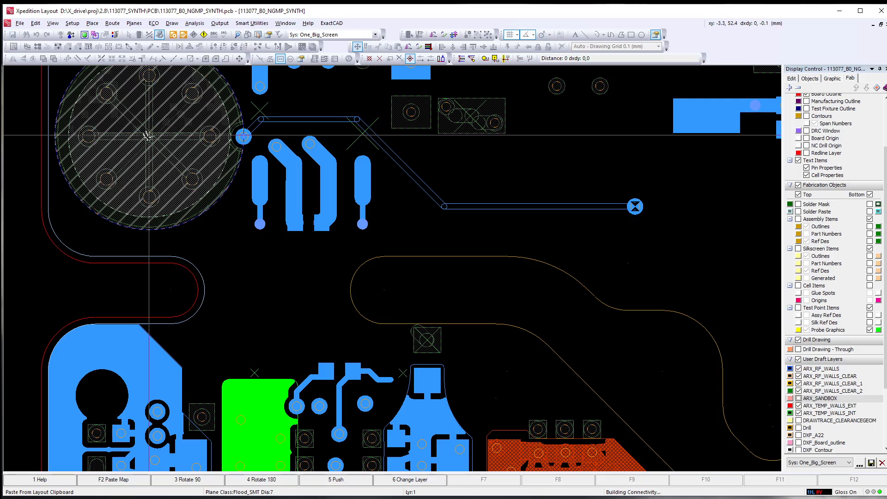
scroll(146, 135, "down", 4)
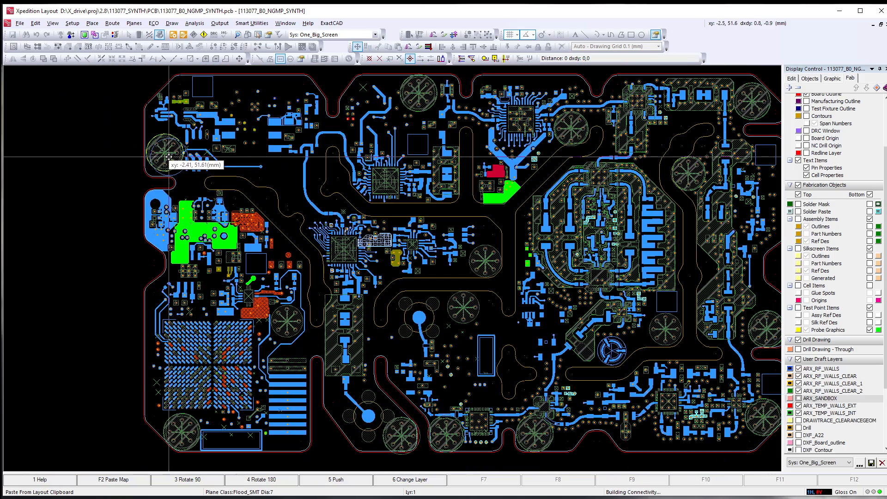
left_click(169, 157)
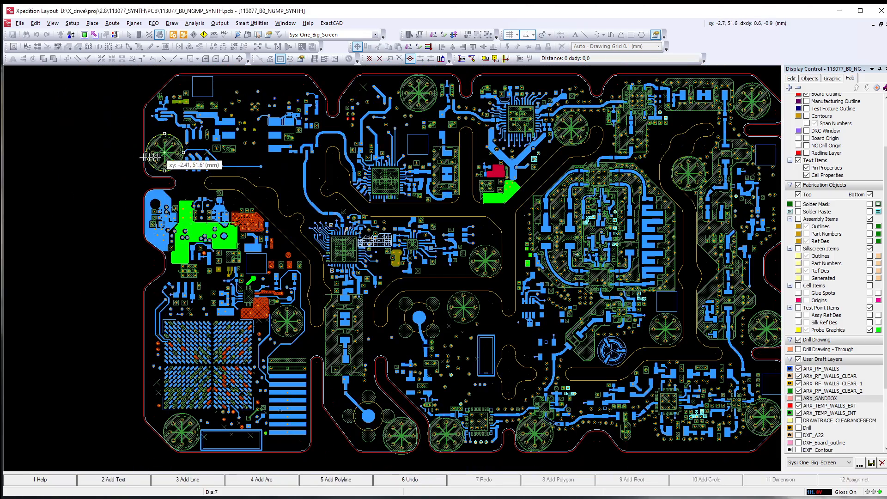
left_click(123, 151)
Open the Shapester utility over the board and show its additional shape-making commands.
left_click(331, 23)
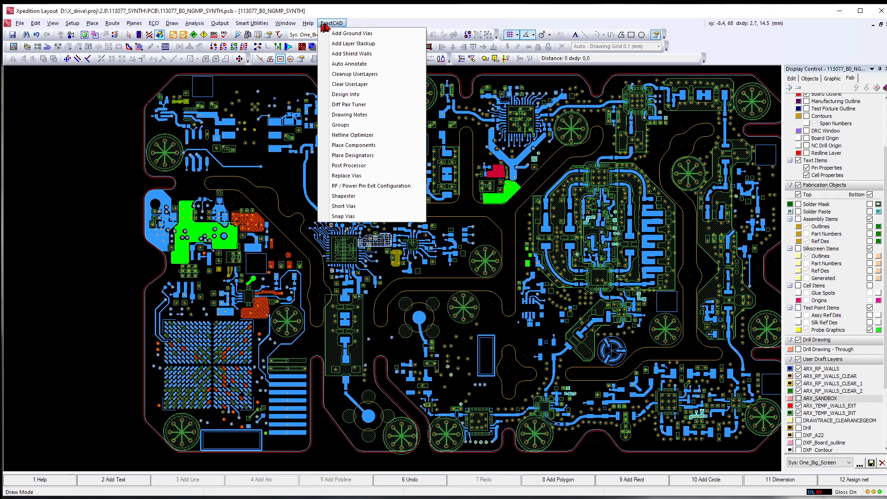
left_click(345, 195)
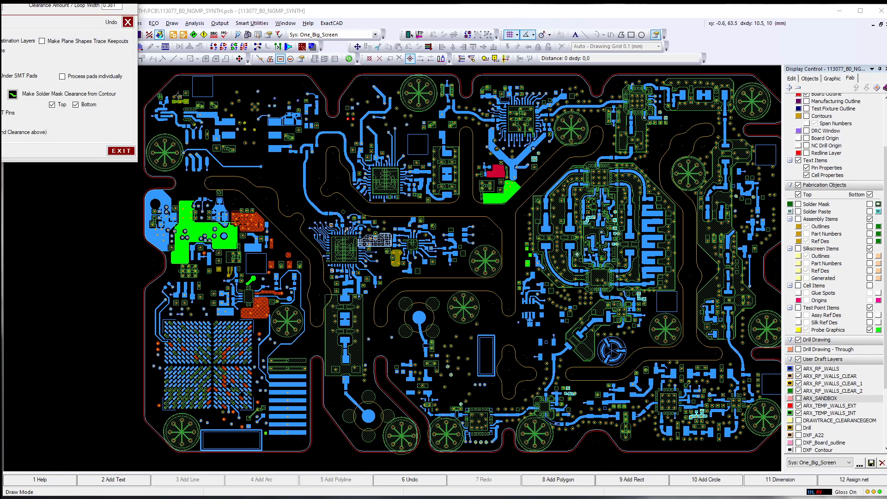
left_click_drag(0, 0, 588, 155)
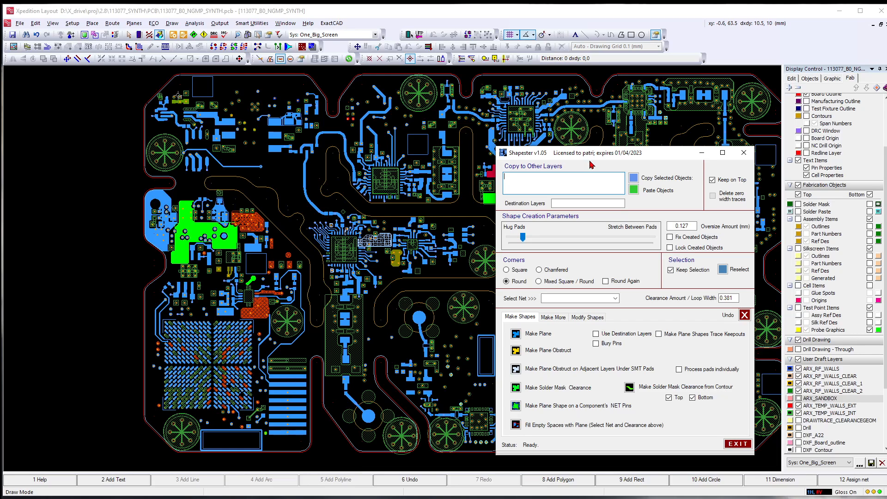
left_click(585, 318)
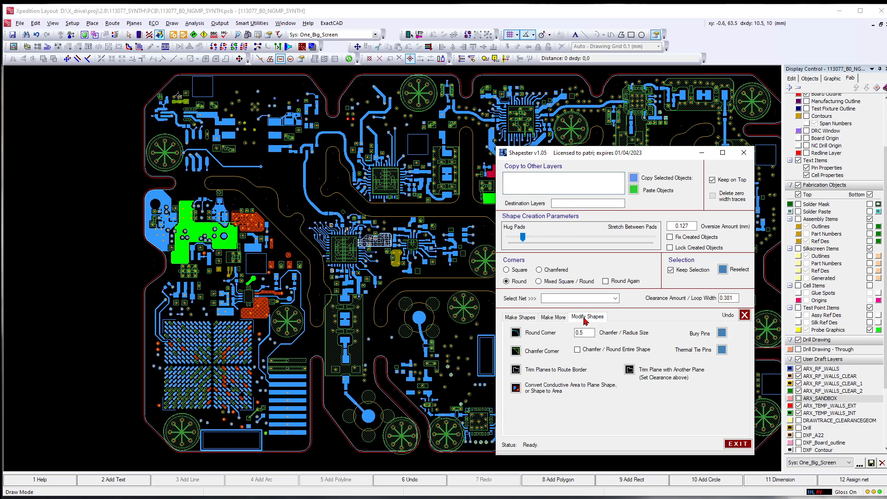
left_click(551, 320)
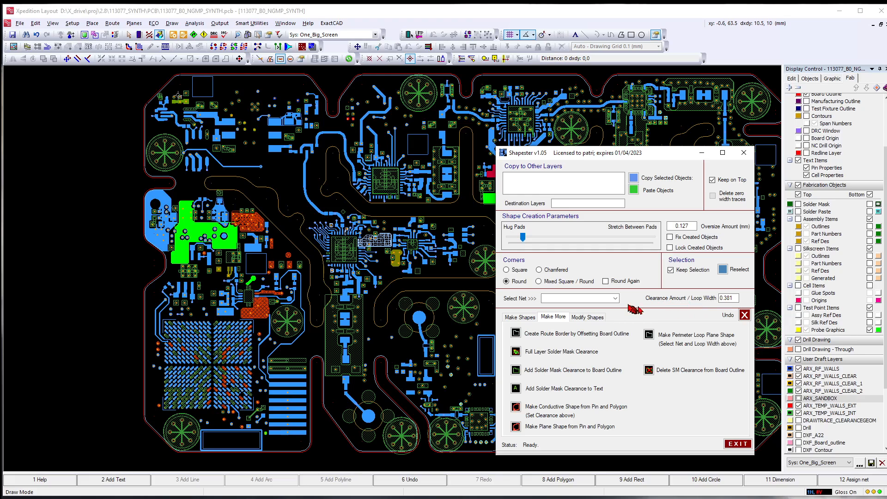
Make a perimeter loop plane shape on net GND with a loop width of 1 mm and inspect it along the board edge.
left_click(616, 298)
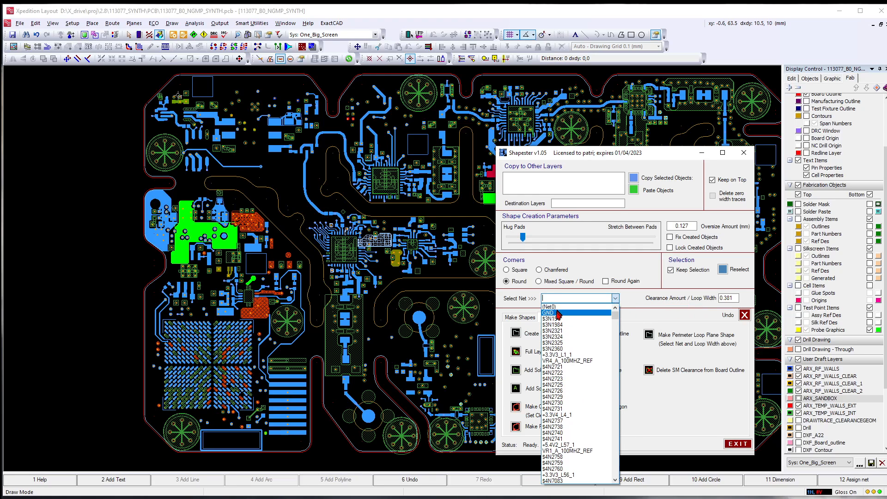
left_click(554, 311)
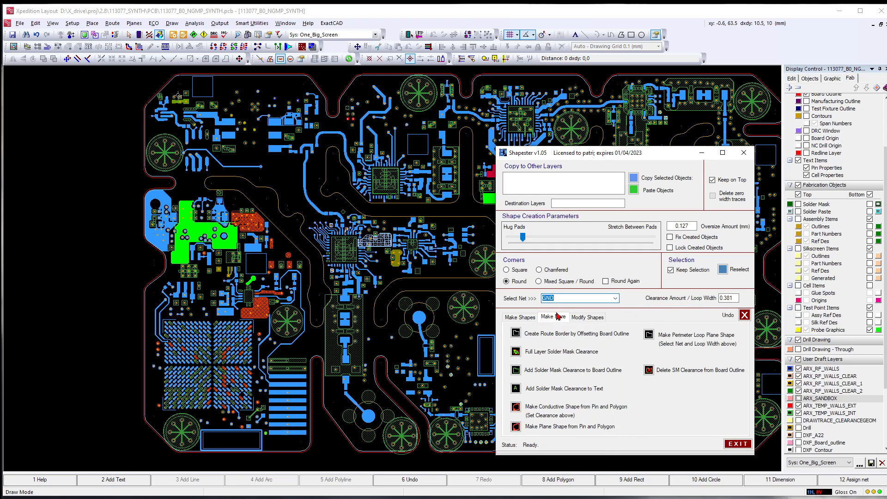
double_click(727, 298)
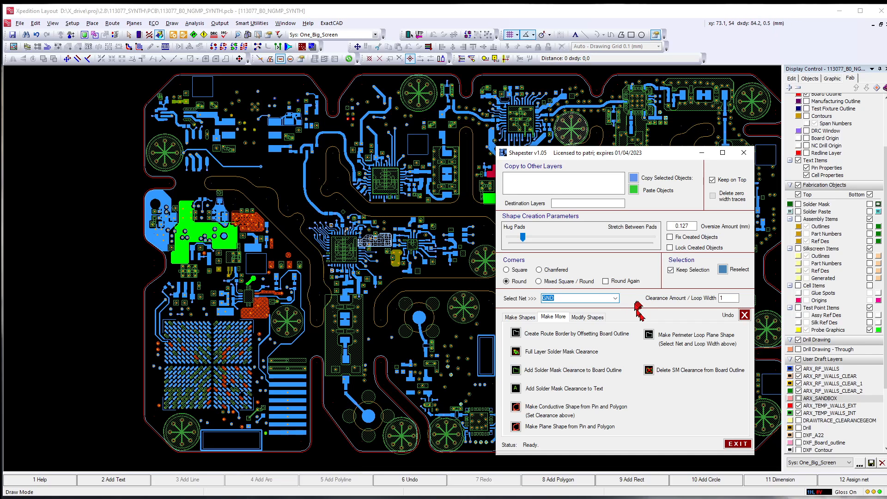
left_click(648, 338)
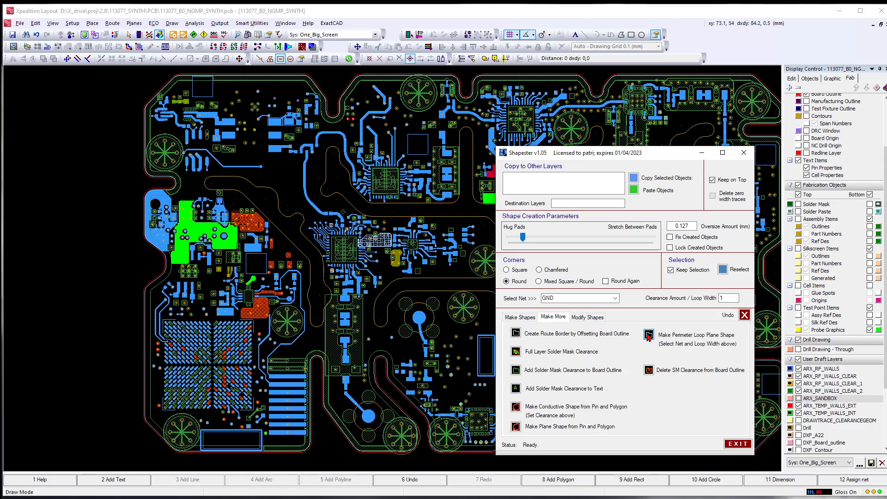
scroll(145, 349, "up", 2)
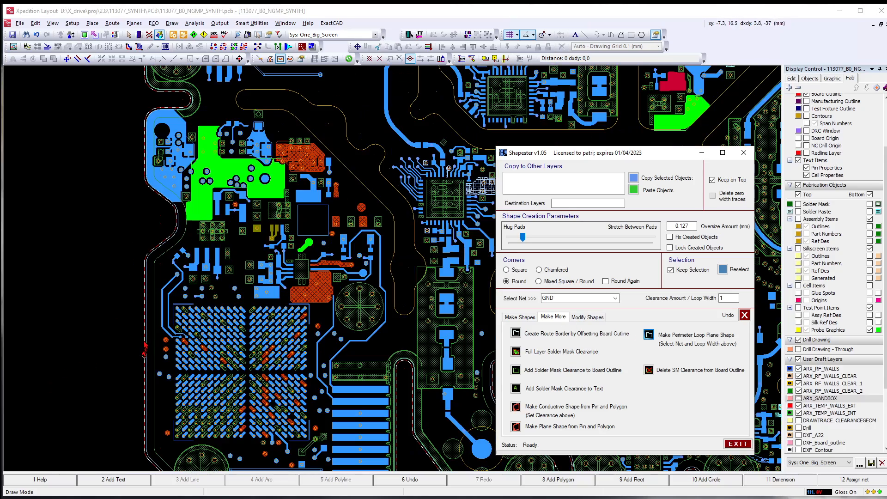
scroll(176, 332, "up", 3)
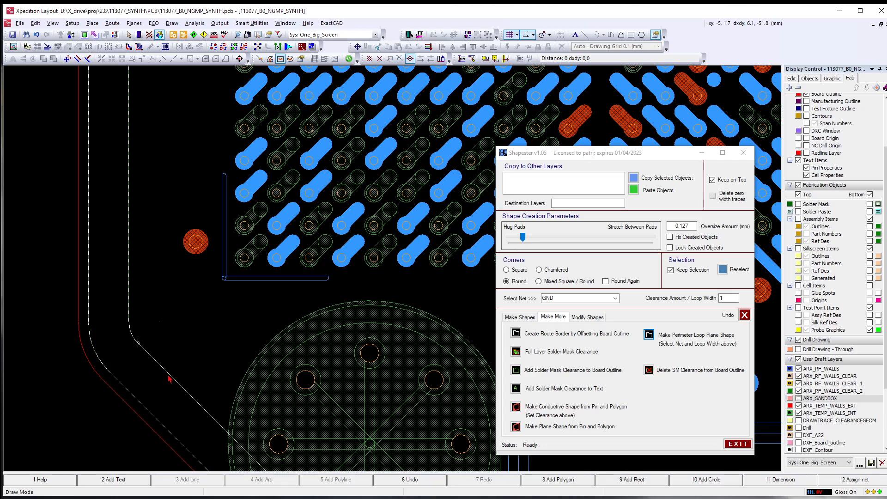
Select the GND perimeter loop plane and examine how it follows the board's lower edge and overlaps the mounting hole circle.
left_click(167, 374)
scroll(167, 375, "down", 4)
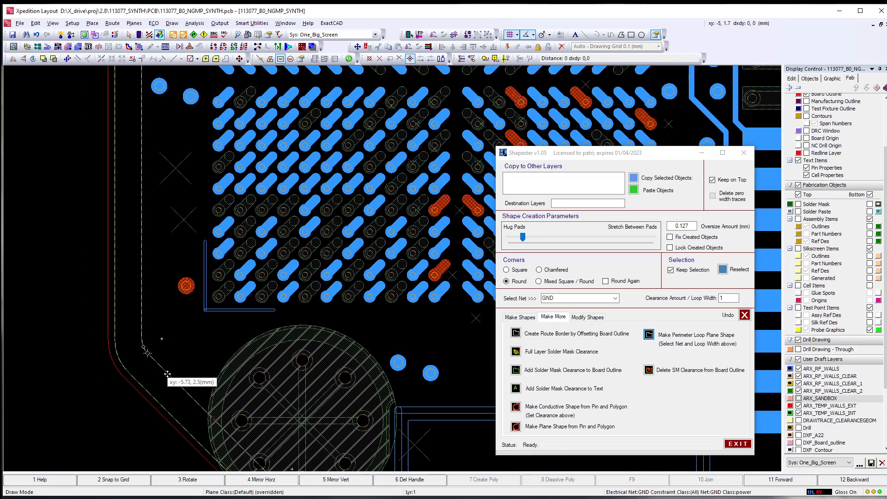
scroll(230, 383, "up", 1)
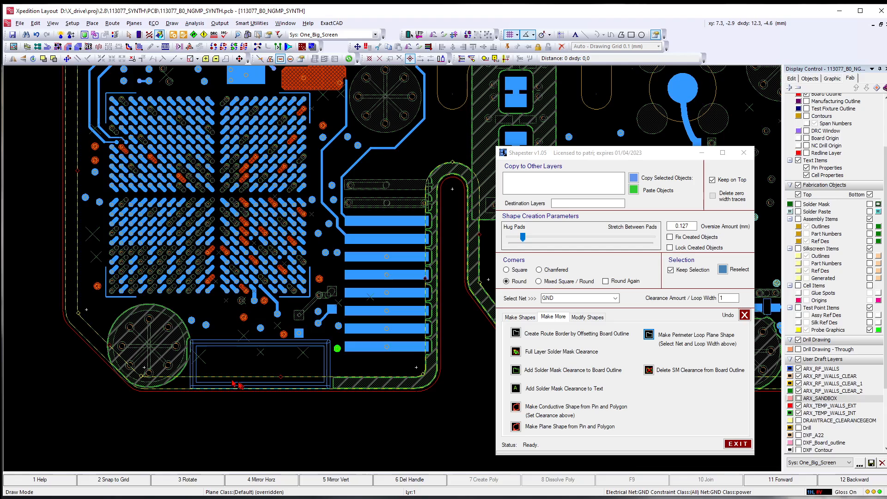
scroll(146, 361, "down", 1)
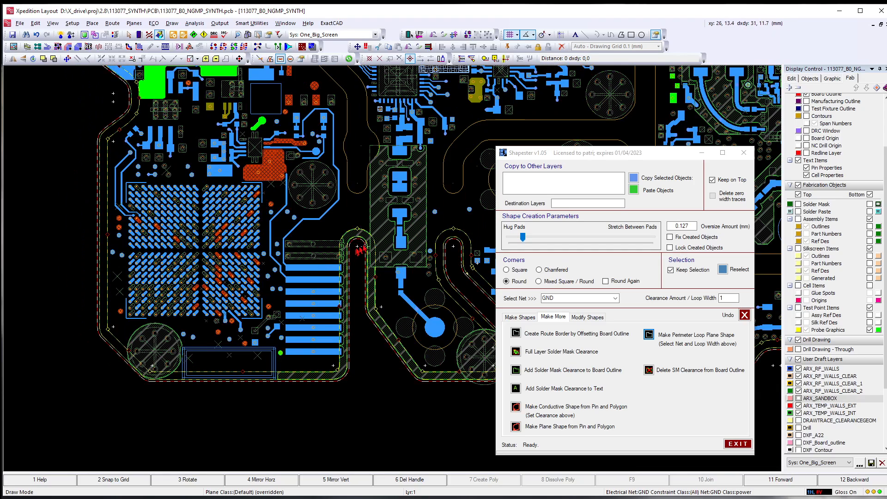
scroll(115, 380, "up", 1)
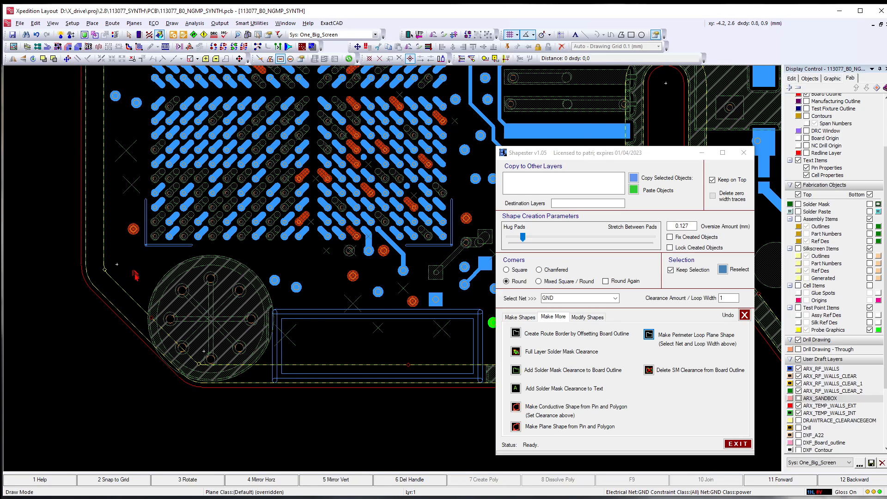
scroll(135, 276, "up", 1)
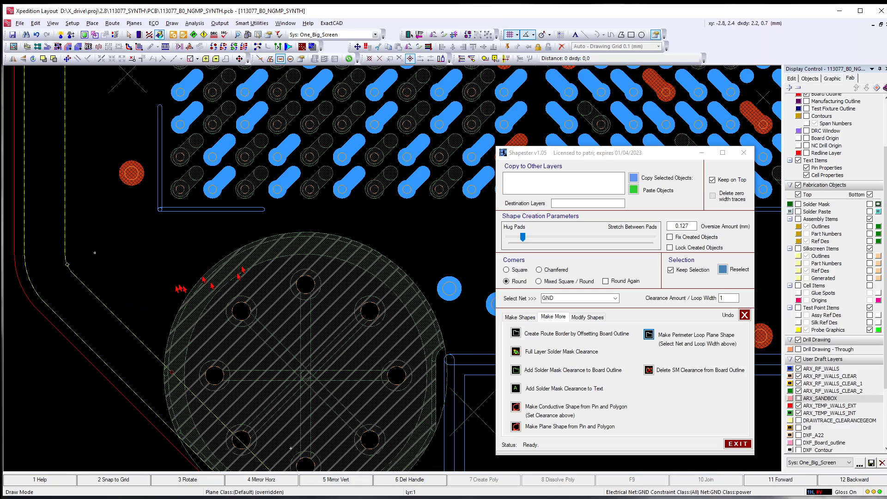
Show the basic shape-making commands, set the oversize amount to 0 mm and shift the pad fit towards Stretch Between Pads.
left_click(524, 319)
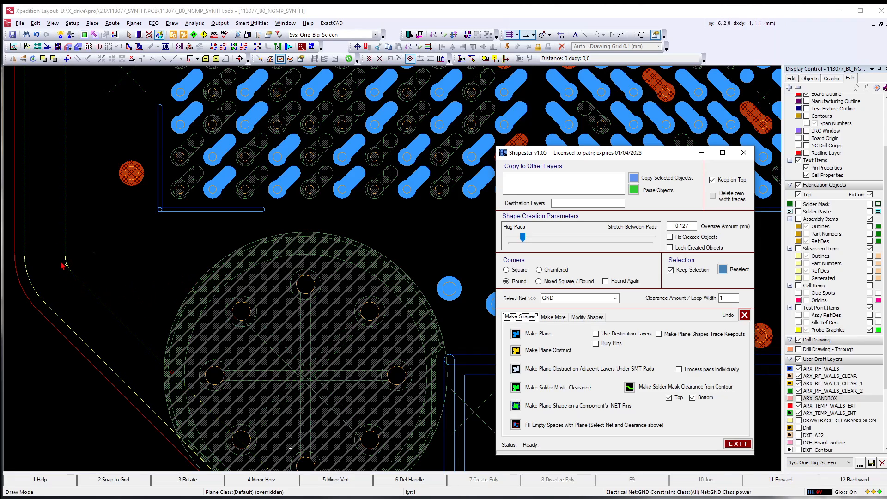
scroll(95, 253, "down", 2)
scroll(90, 275, "down", 1)
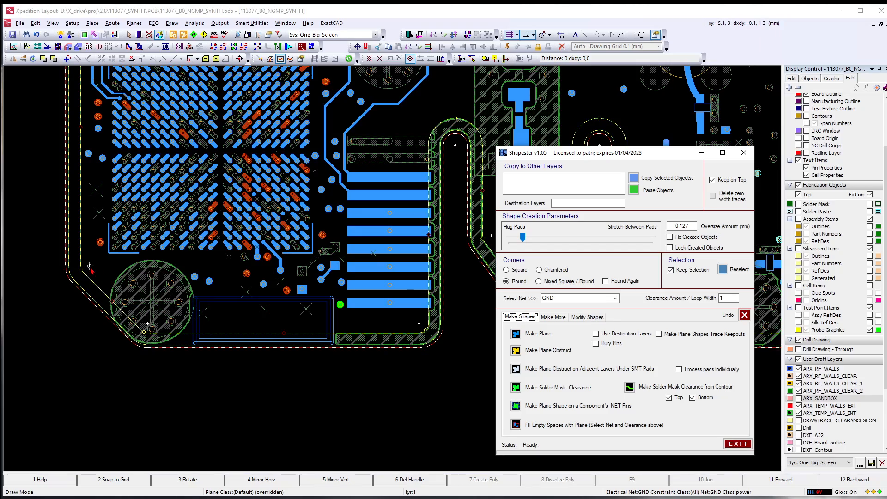
scroll(91, 271, "down", 1)
scroll(354, 261, "up", 3)
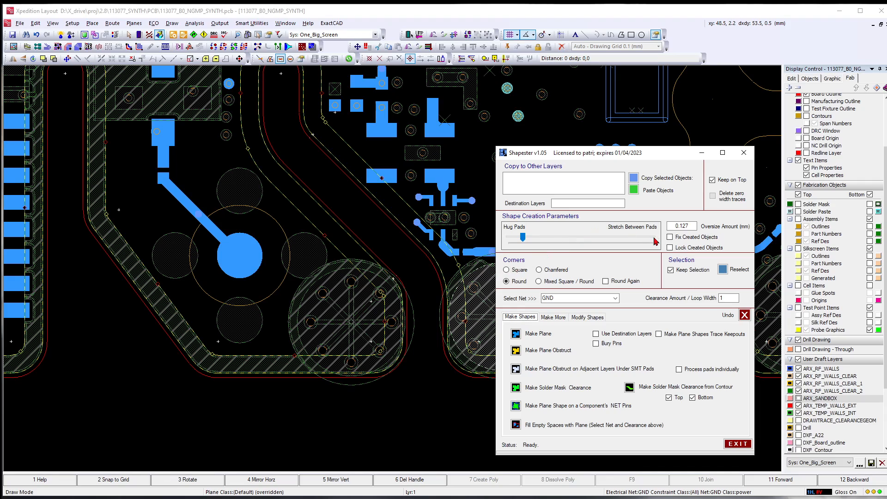
double_click(693, 227)
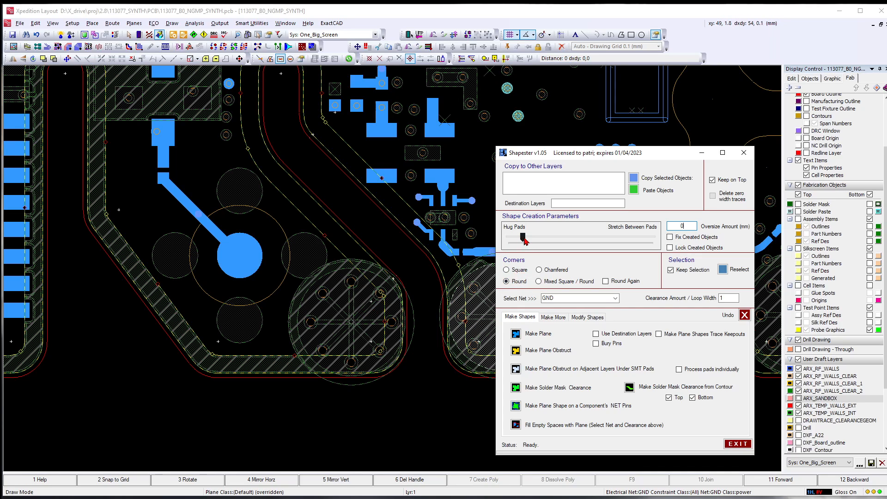
left_click_drag(526, 240, 602, 244)
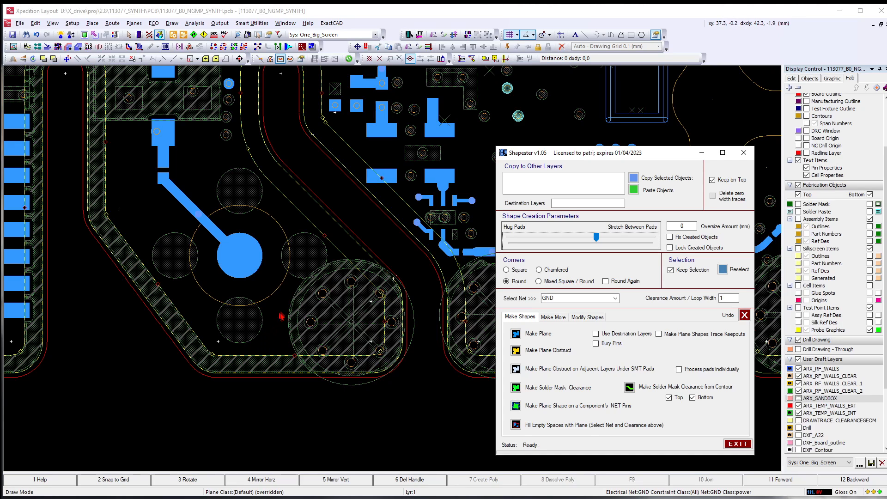
Readjust the pad fit to about three quarters of the way from Hug Pads to Stretch Between Pads.
left_click(280, 336)
left_click_drag(578, 241, 544, 242)
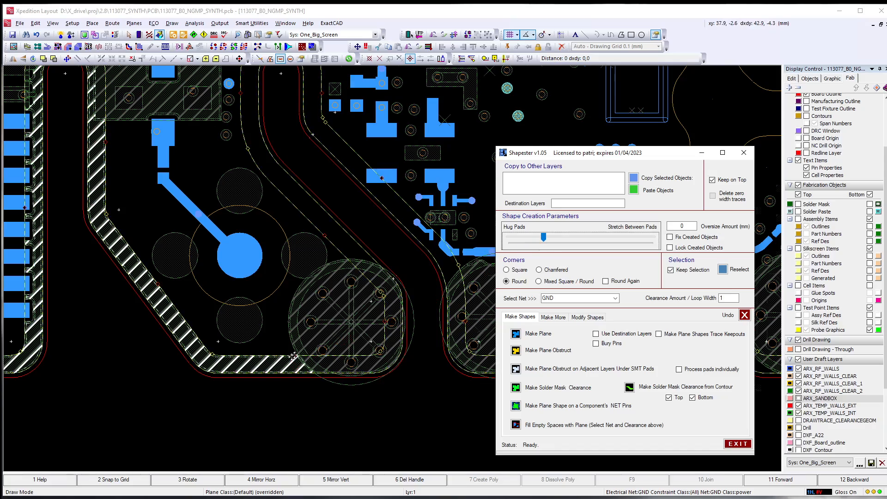
scroll(296, 336, "up", 3)
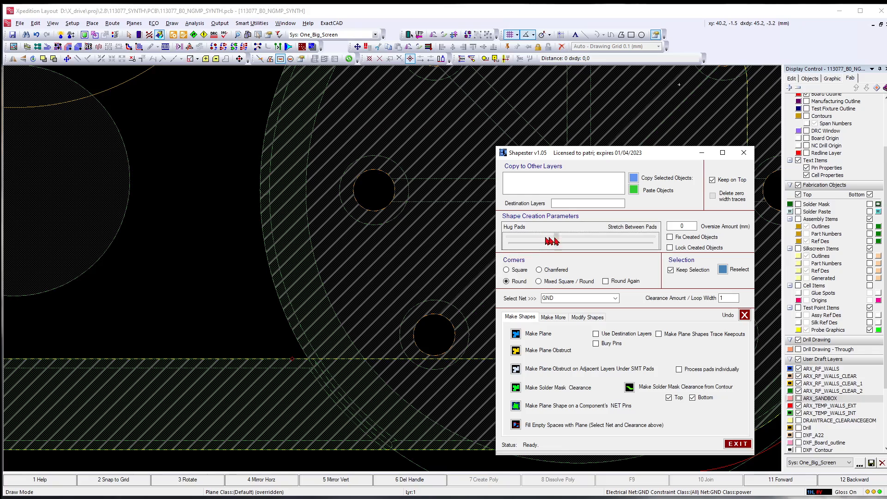
left_click_drag(555, 239, 616, 240)
scroll(257, 274, "down", 3)
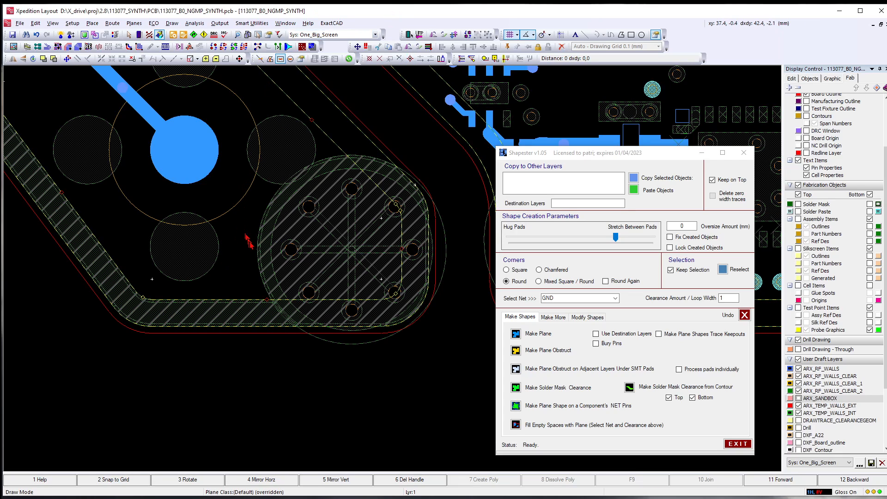
Select the perimeter loop plane and the plane circle around the overlapping mounting hole on the board's lower edge.
scroll(251, 250, "up", 2)
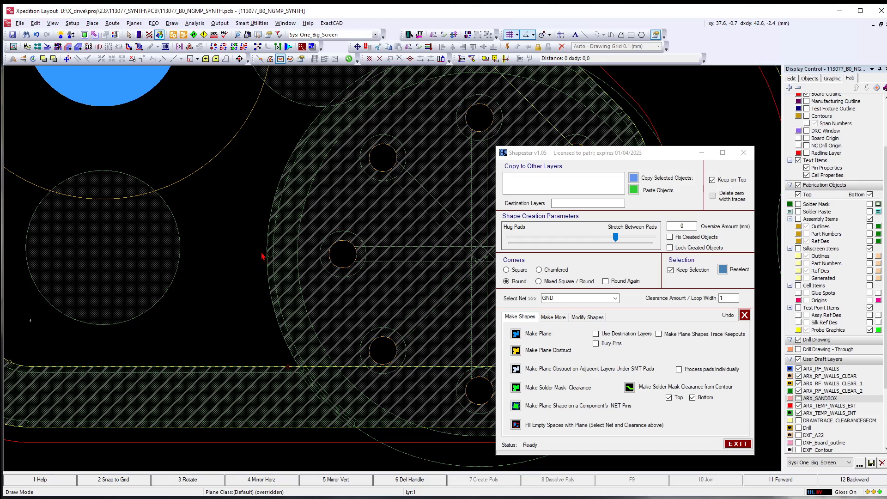
scroll(261, 255, "down", 3)
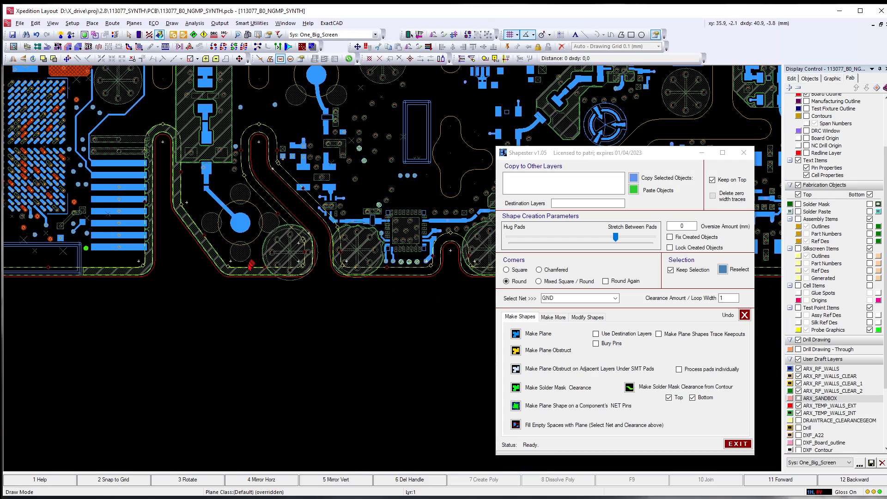
scroll(251, 266, "up", 3)
left_click(248, 267)
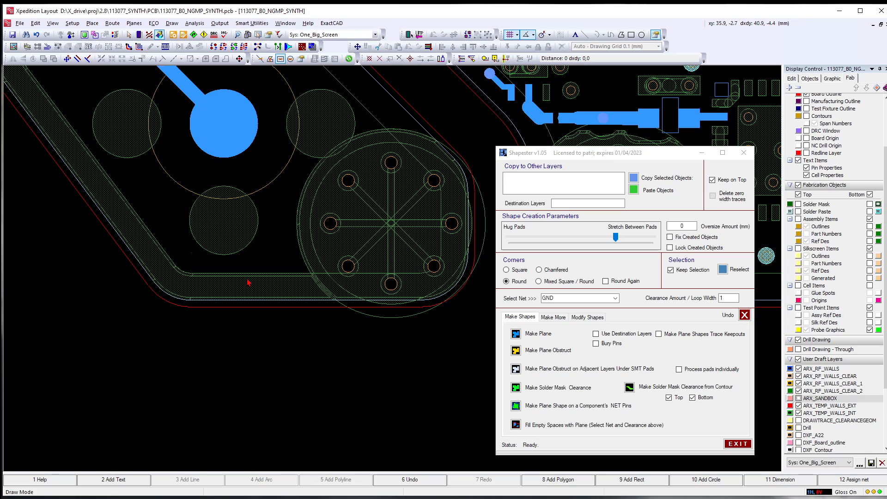
left_click(249, 282)
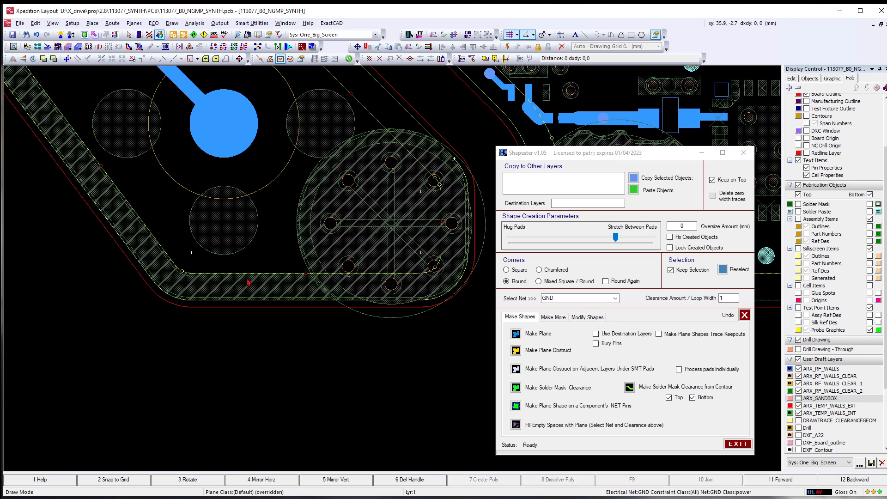
left_click(292, 232)
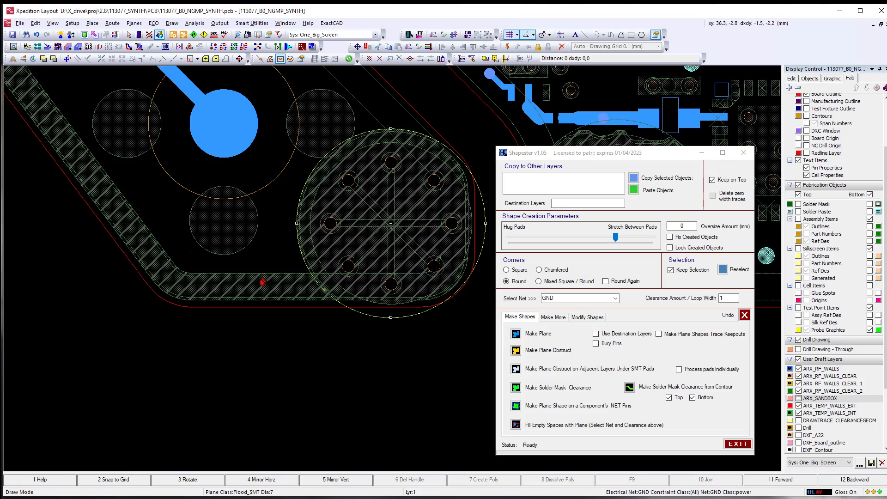
Examine where the plane circles overlap the perimeter loop at the mounting holes along the board's lower and right edges.
scroll(191, 275, "down", 3)
scroll(276, 266, "up", 2)
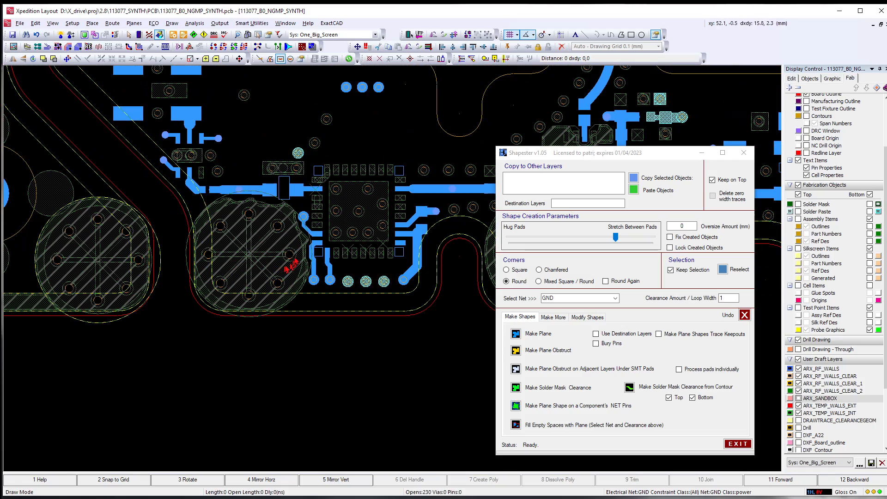
scroll(217, 210, "up", 2)
scroll(172, 228, "down", 2)
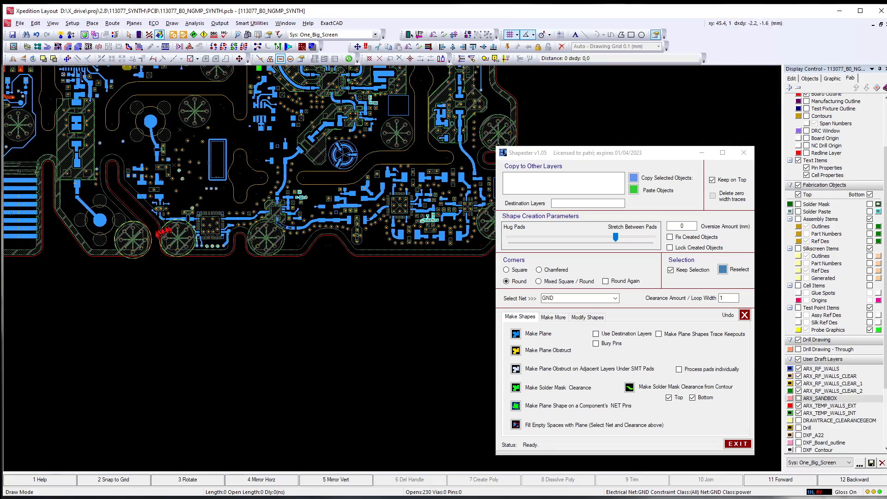
scroll(264, 254, "up", 2)
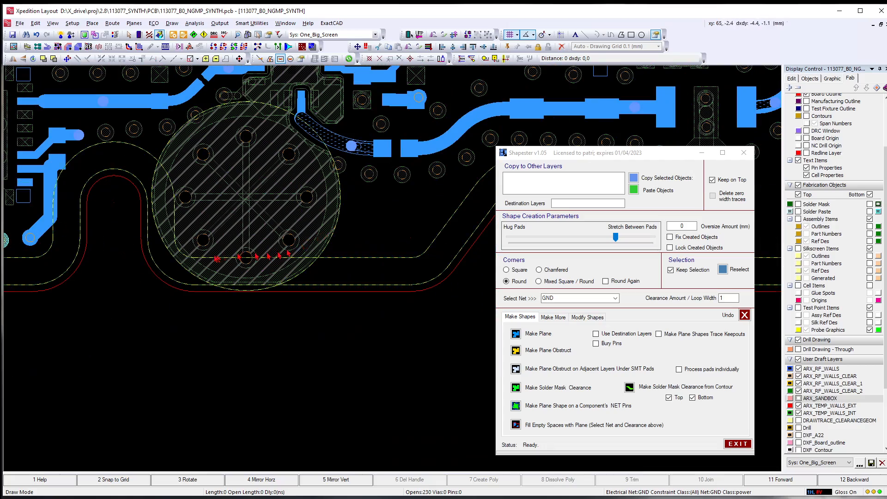
scroll(186, 257, "down", 3)
scroll(430, 245, "up", 3)
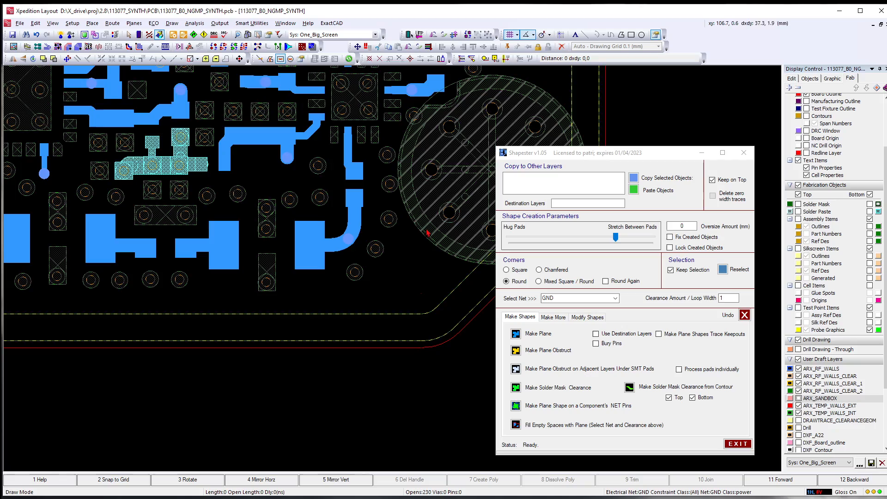
scroll(394, 210, "down", 3)
scroll(400, 175, "up", 3)
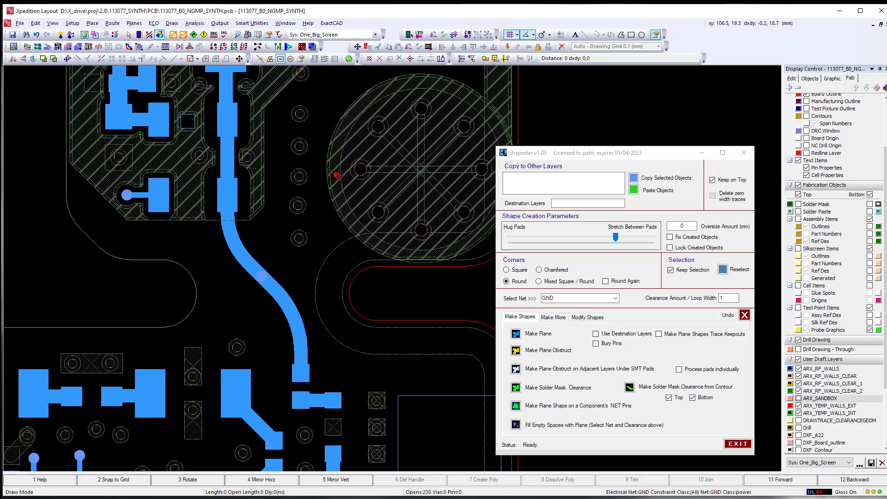
scroll(307, 198, "down", 3)
scroll(299, 223, "up", 4)
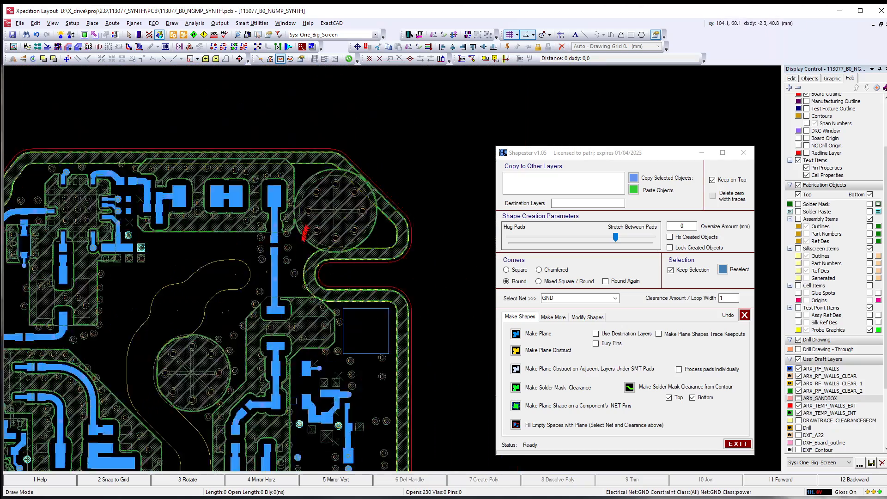
scroll(383, 227, "down", 5)
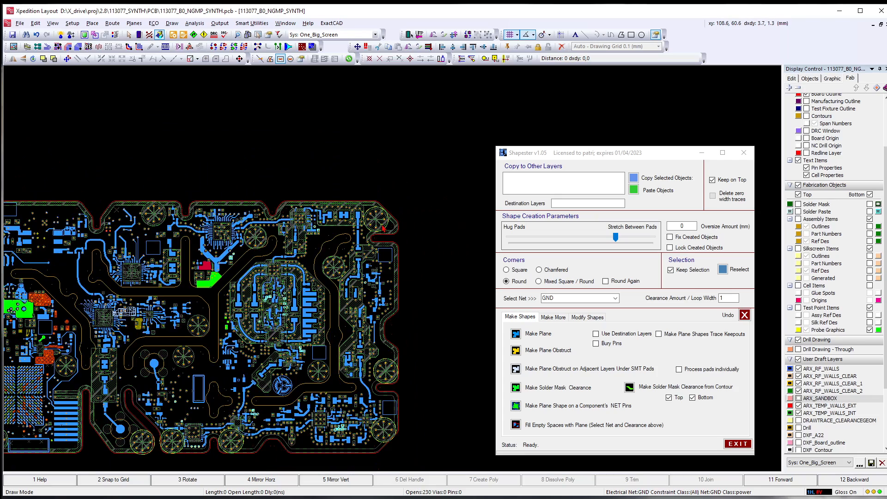
Examine the perimeter loop plane along the board's upper edge near the upper-left corner.
scroll(394, 224, "down", 2)
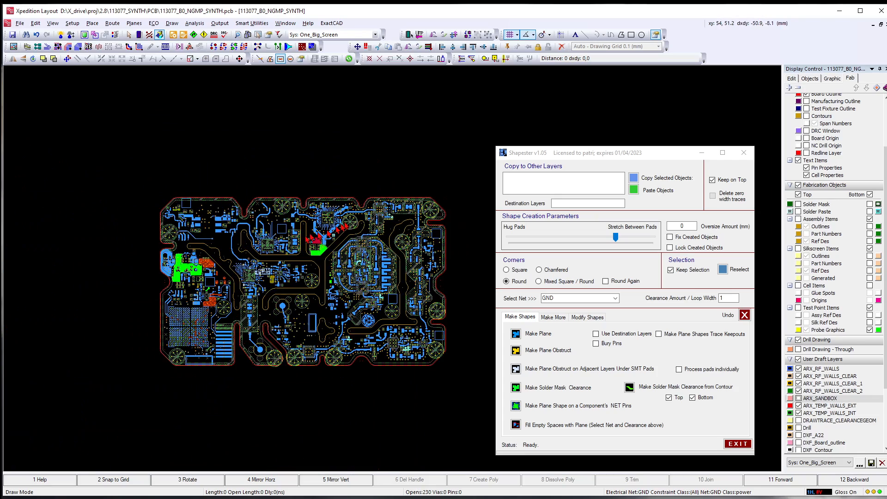
scroll(272, 213, "up", 2)
scroll(169, 197, "up", 3)
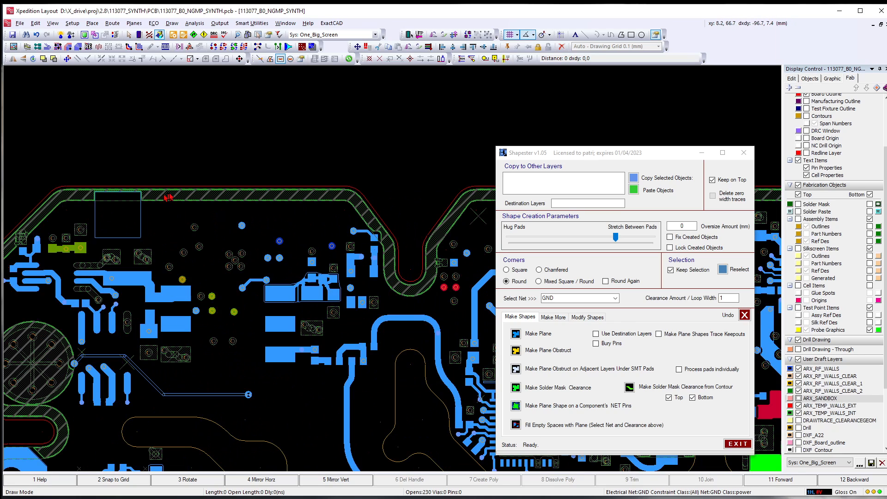
scroll(326, 195, "up", 2)
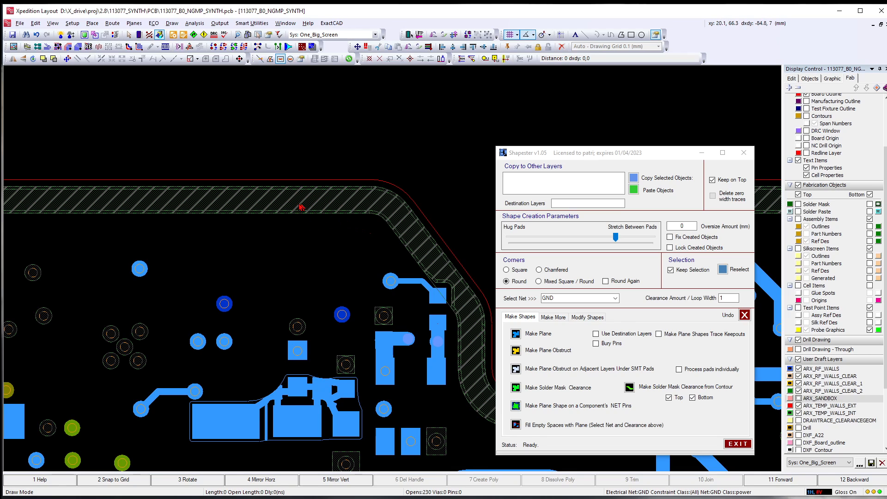
scroll(283, 210, "down", 3)
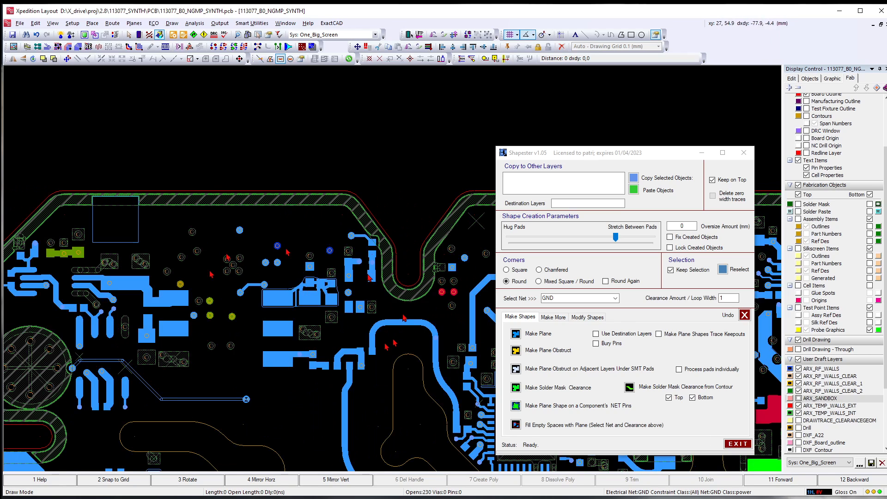
scroll(298, 222, "down", 3)
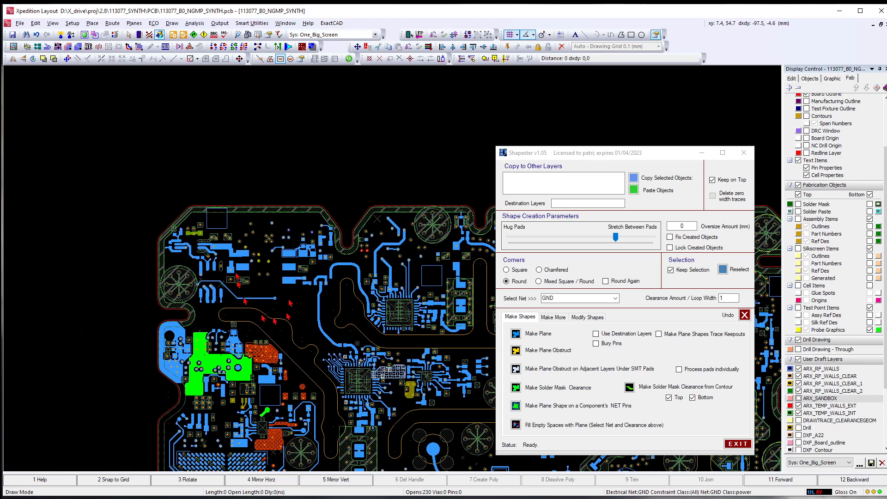
Clear the selection and select only the perimeter loop plane on the board's upper edge.
scroll(210, 229, "up", 3)
left_click(356, 194)
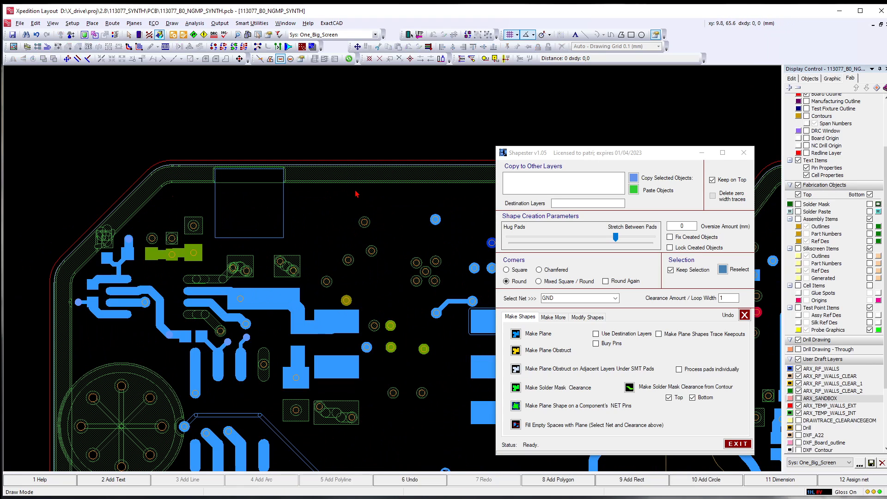
left_click(362, 180)
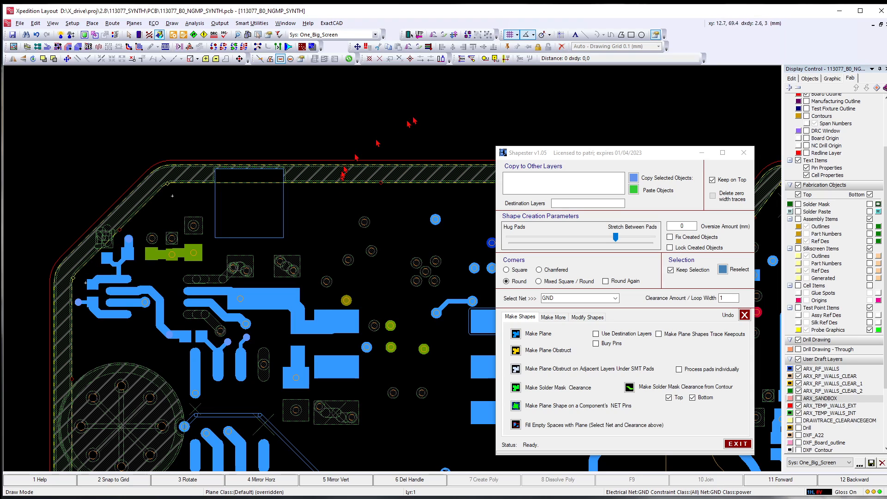
Draw a rectangular plane shape about 7.1 by 2.5 mm across the loop on the board's upper edge, and select the loop.
left_click(630, 34)
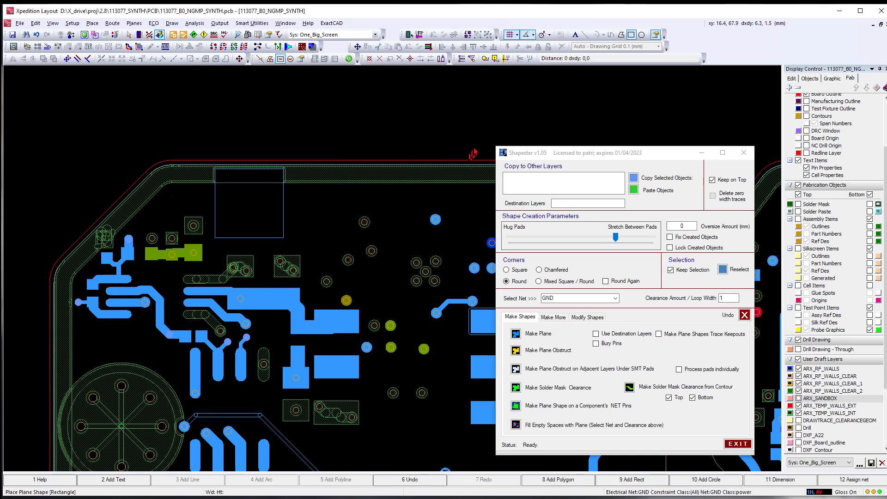
left_click_drag(474, 148, 346, 193)
scroll(259, 164, "down", 2)
scroll(360, 178, "up", 3)
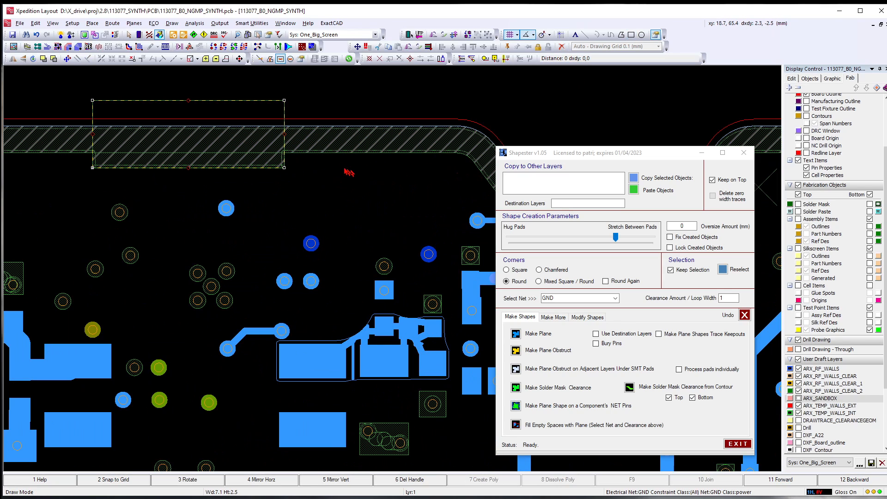
left_click(306, 141)
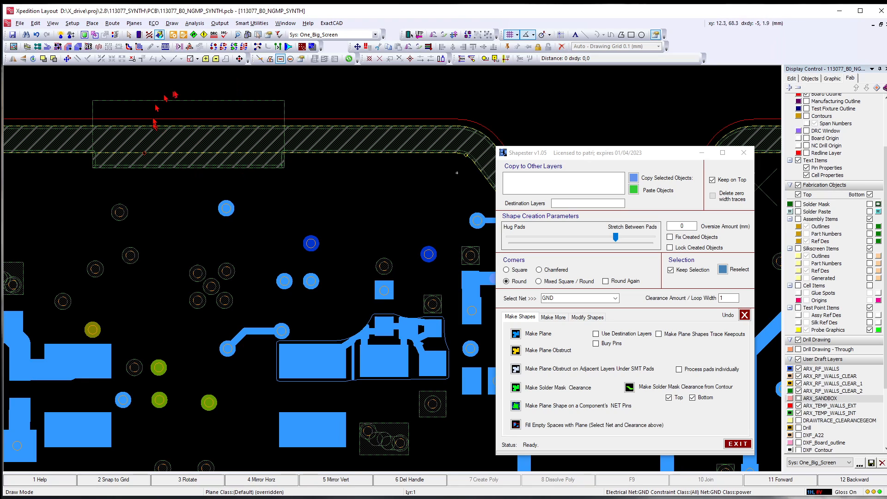
Subtract the rectangular plane shape from the perimeter loop plane to cut a gap in the board's upper edge.
left_click(305, 154)
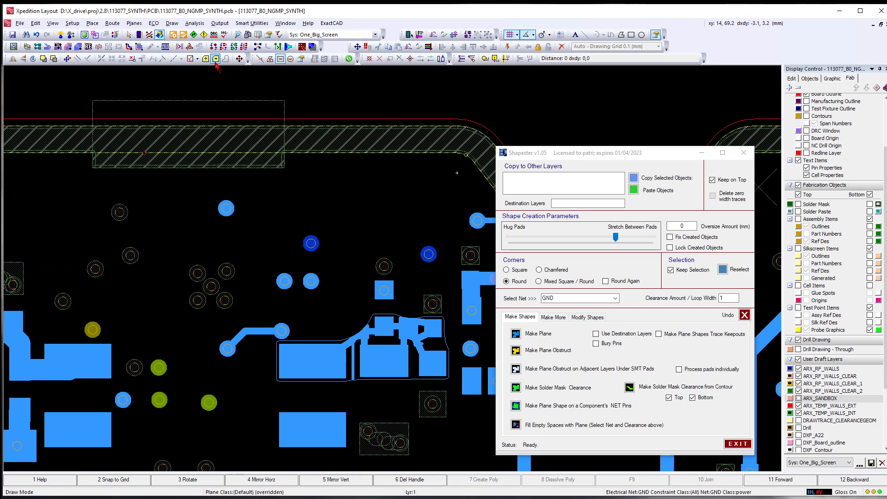
left_click(216, 59)
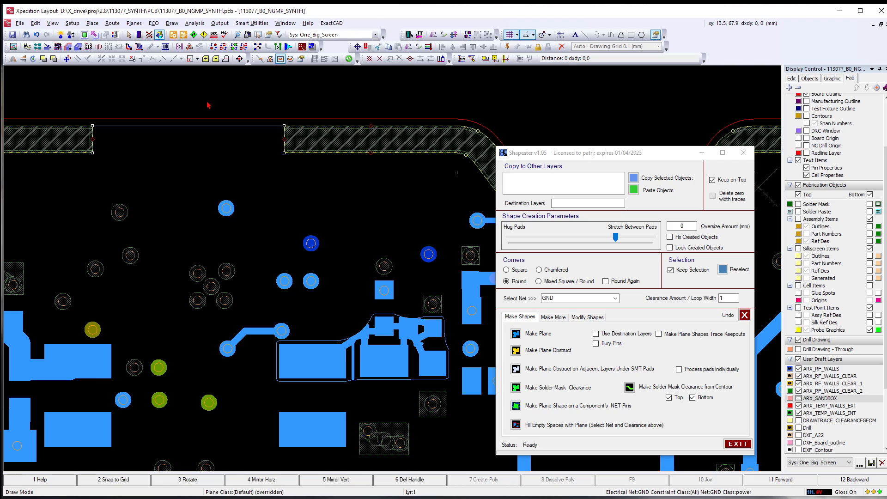
scroll(284, 126, "down", 3)
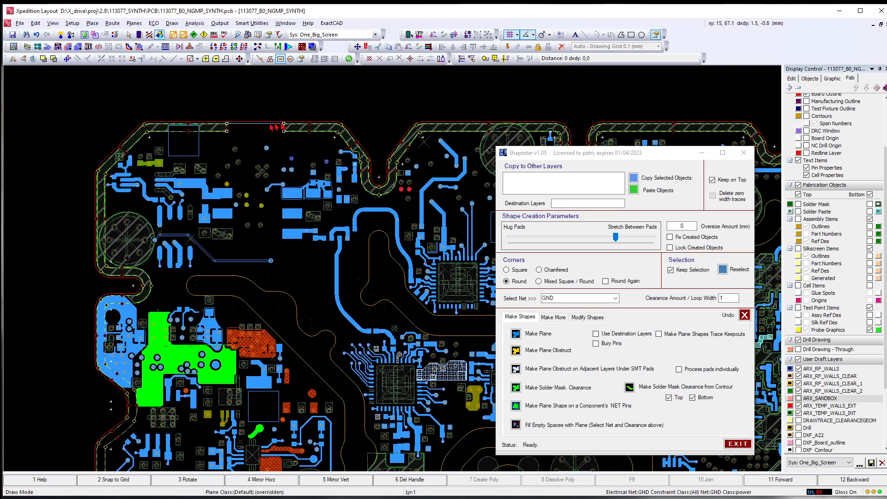
scroll(200, 128, "up", 2)
scroll(294, 140, "down", 2)
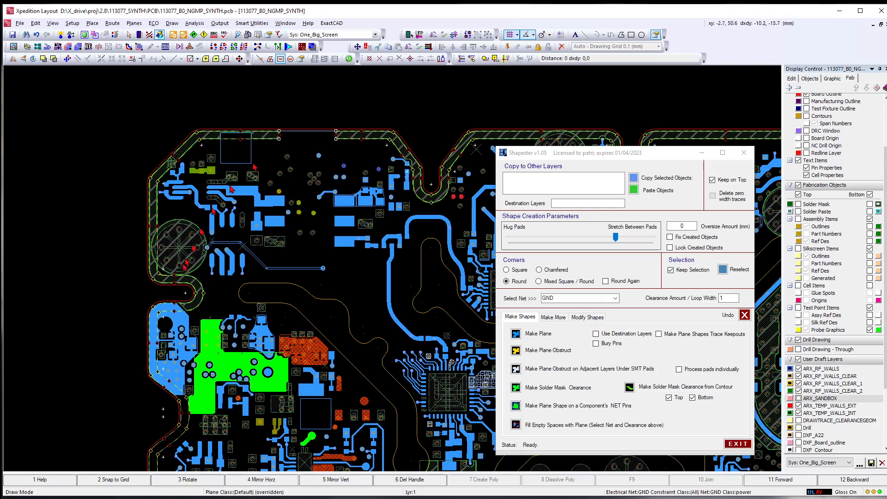
Select the plane circles at the mounting holes along the board's left edge together with the perimeter loop plane.
scroll(173, 255, "up", 3)
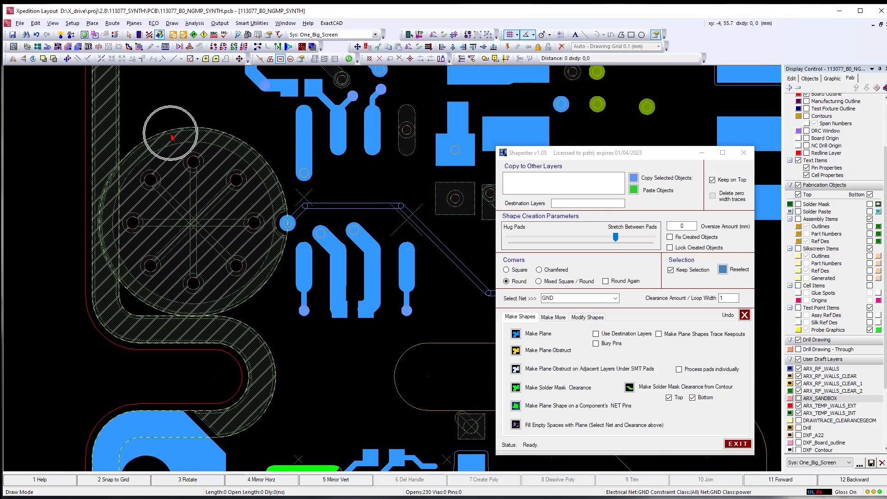
scroll(173, 138, "down", 3)
scroll(199, 195, "up", 2)
scroll(251, 257, "up", 3)
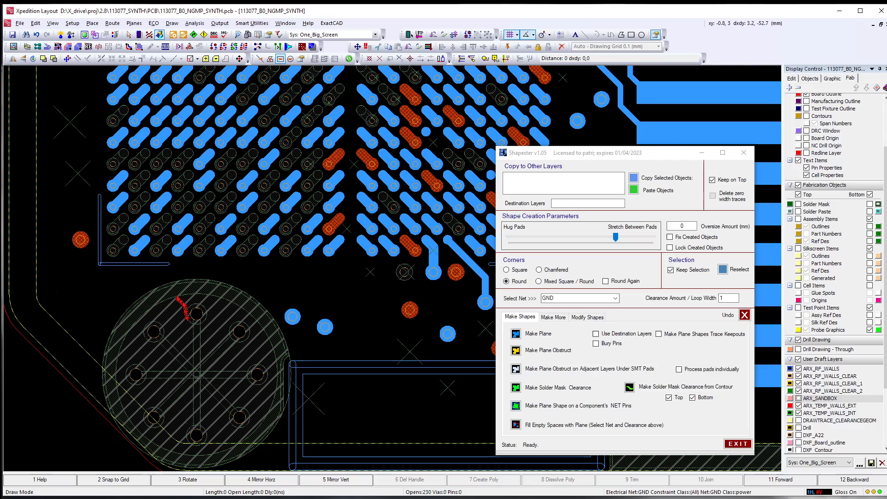
Add the plane circles at the mounting holes along the board's lower edge to the selection.
scroll(152, 240, "down", 3)
middle_click_drag(387, 321, 366, 325)
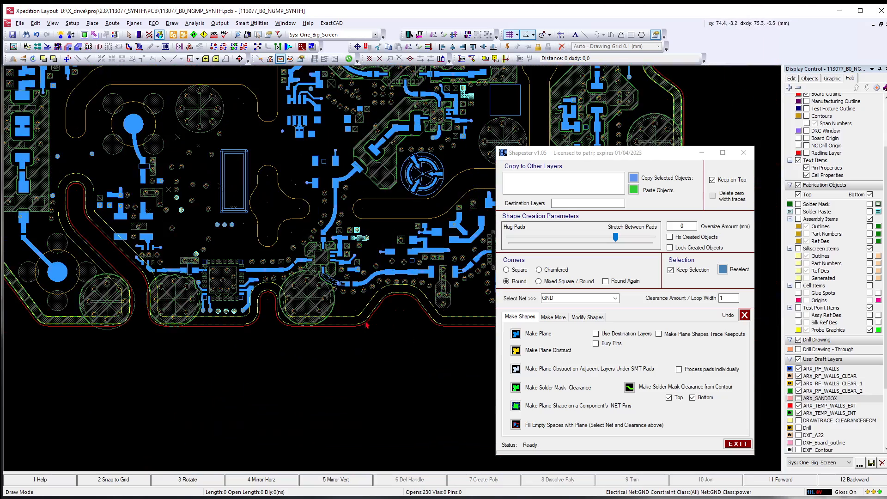
scroll(147, 297, "up", 3)
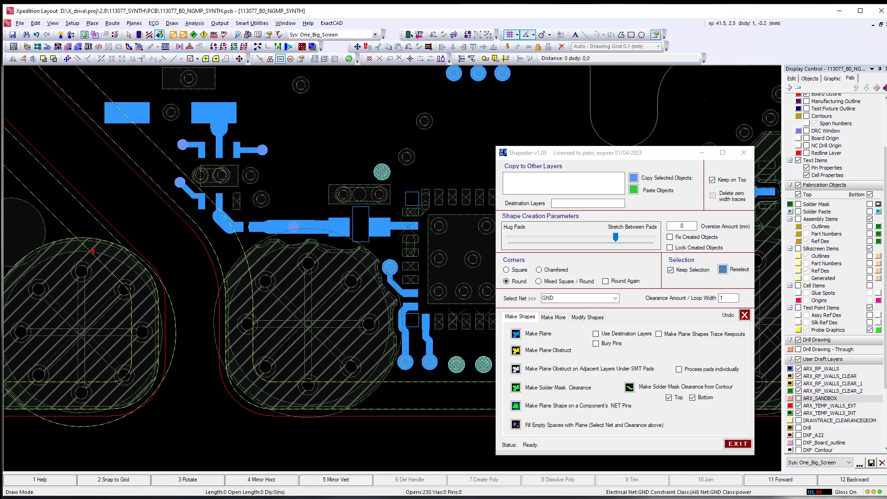
scroll(261, 250, "down", 3)
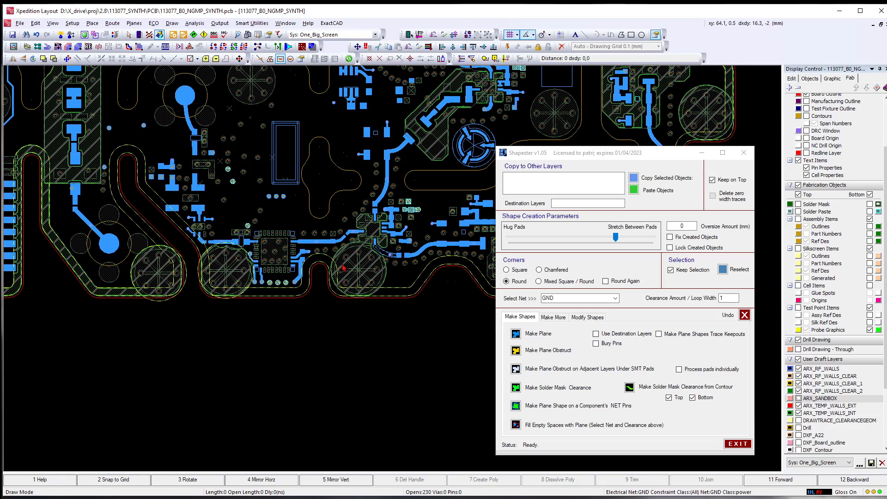
scroll(389, 319, "up", 3)
scroll(348, 320, "down", 3)
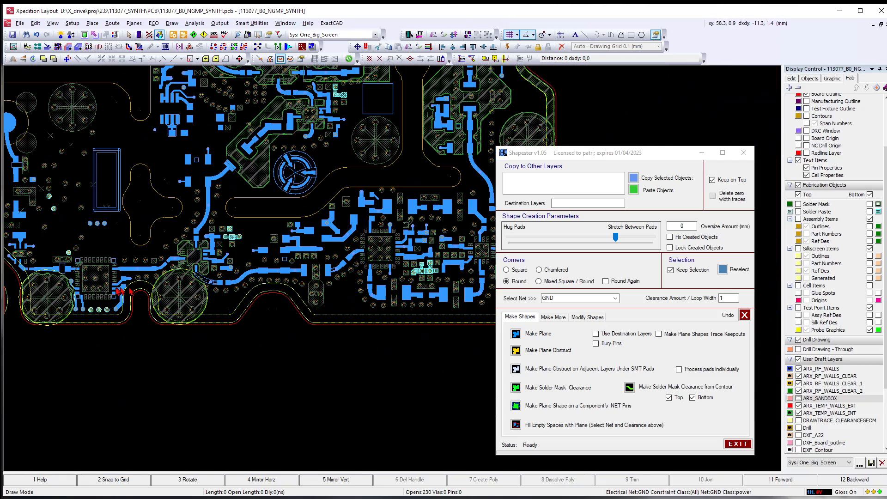
Add the plane circles at the mounting holes along the board's right edge to the selection.
middle_click_drag(369, 301, 152, 270)
scroll(114, 268, "left", 2)
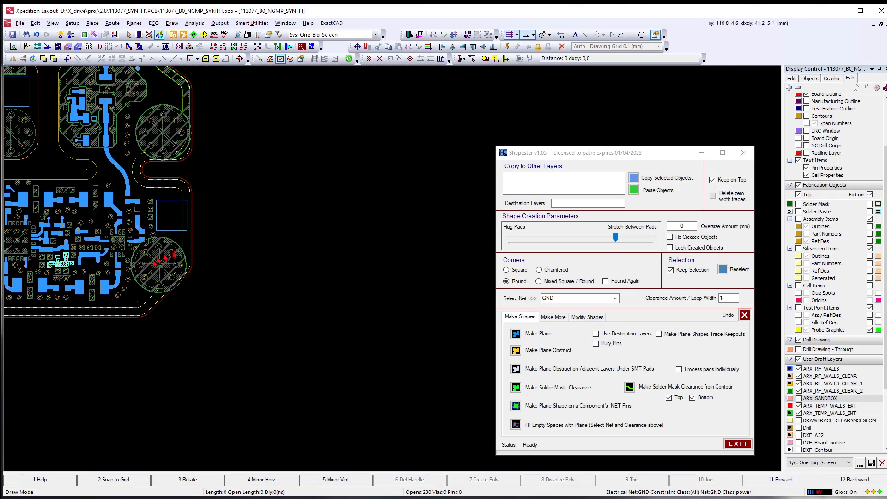
scroll(175, 254, "up", 3)
scroll(175, 243, "down", 3)
scroll(200, 249, "up", 3)
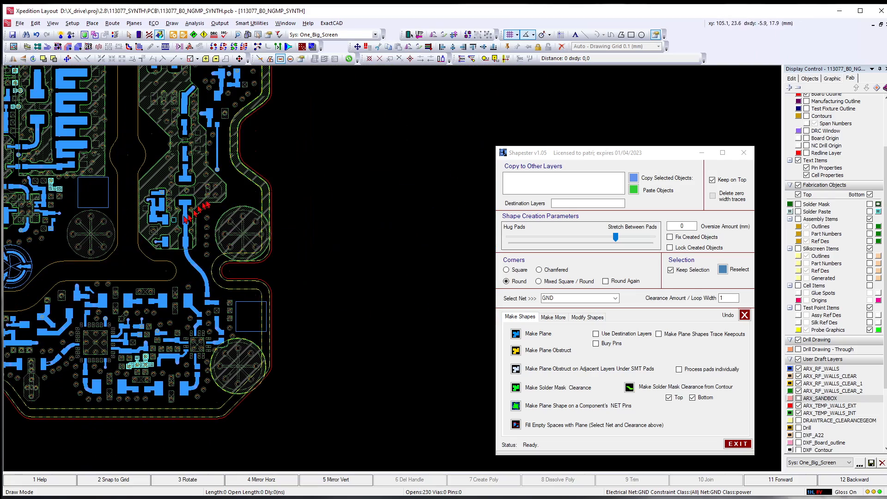
scroll(257, 231, "down", 3)
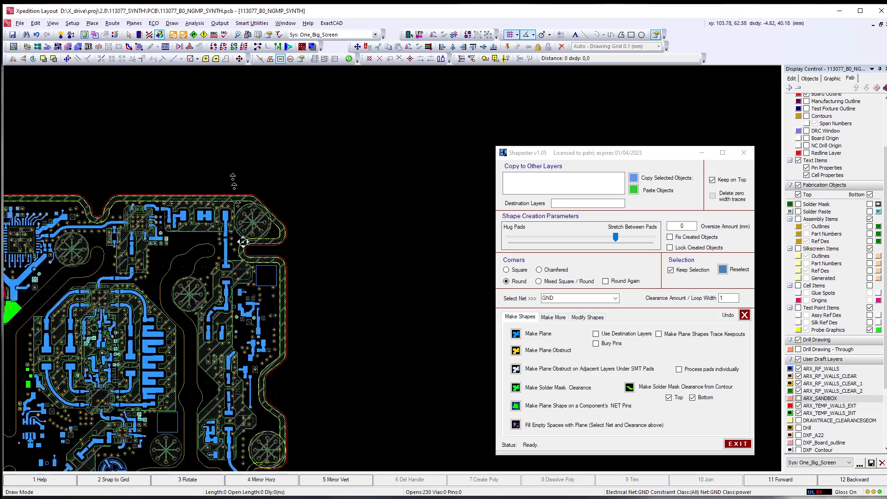
Add the plane circles at the upper-right corner and along the board's upper edge to the selection.
scroll(256, 318, "up", 4)
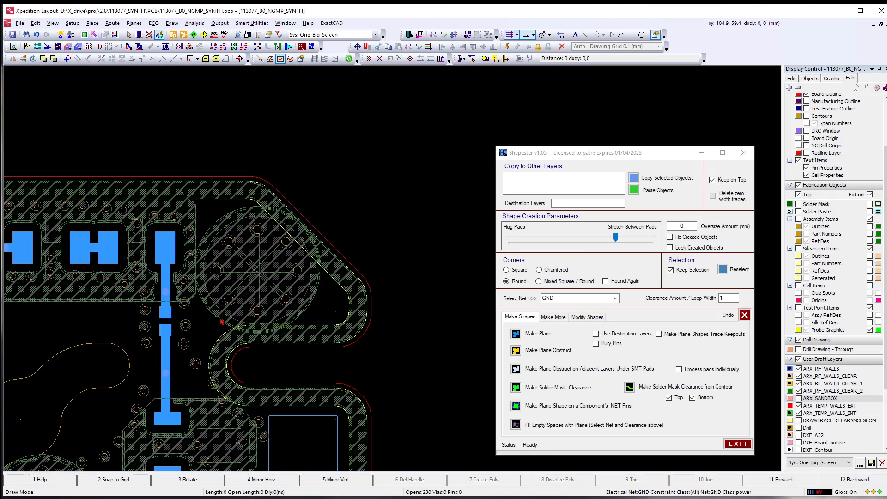
scroll(221, 322, "down", 3)
scroll(257, 292, "up", 4)
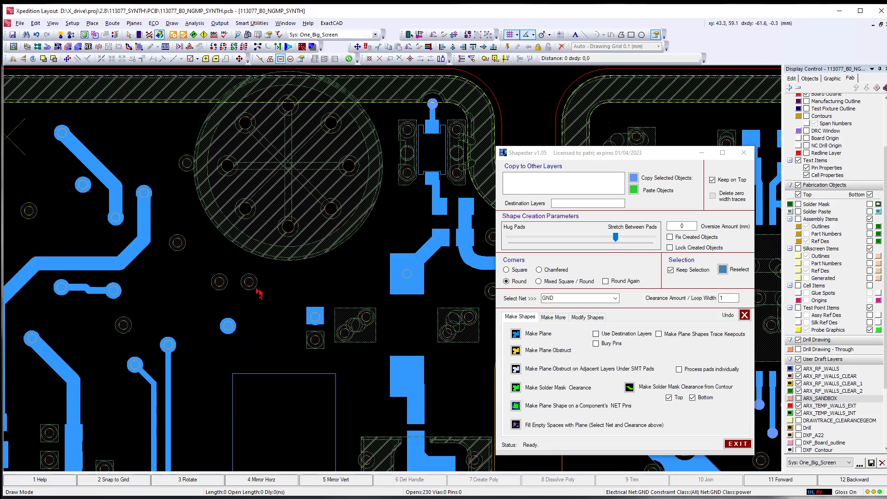
scroll(252, 247, "down", 2)
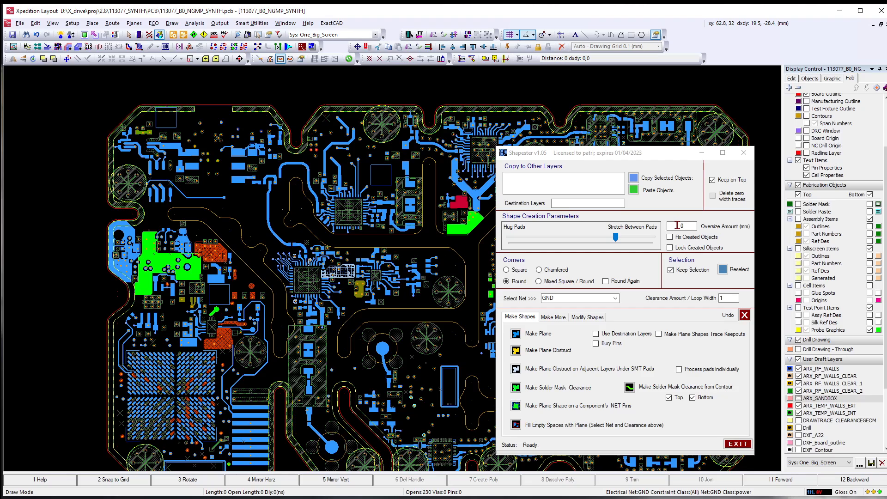
Reduce the Stretch Between Pads setting slightly and make one GND plane from the selected circles and loop.
left_click(610, 241)
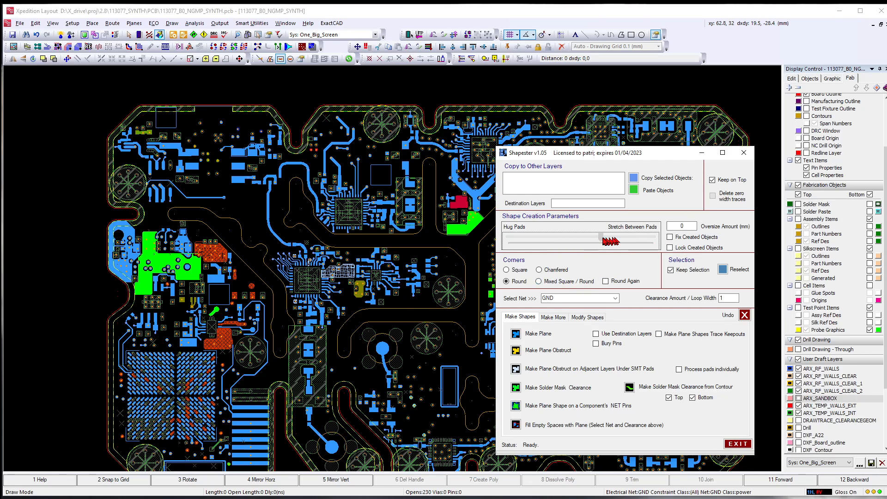
left_click_drag(603, 239, 597, 238)
left_click(517, 334)
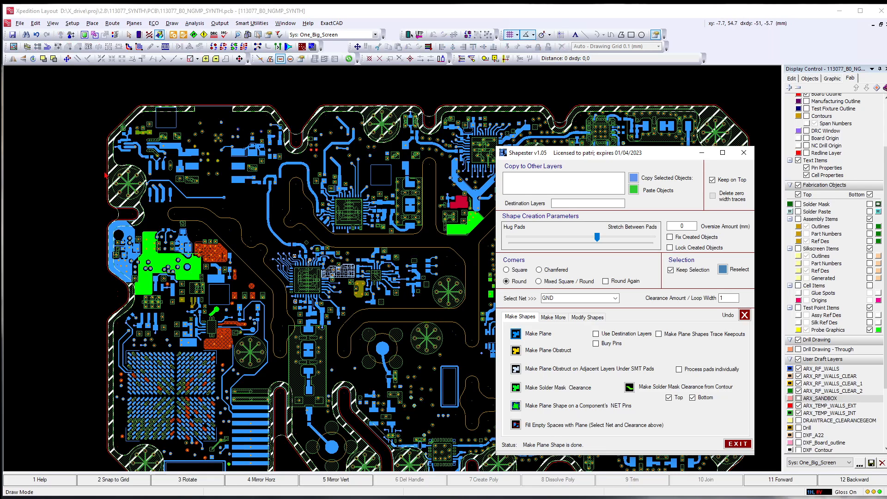
Examine the blended plane outline around the left-edge mounting hole, then undo the plane creation.
scroll(102, 172, "up", 3)
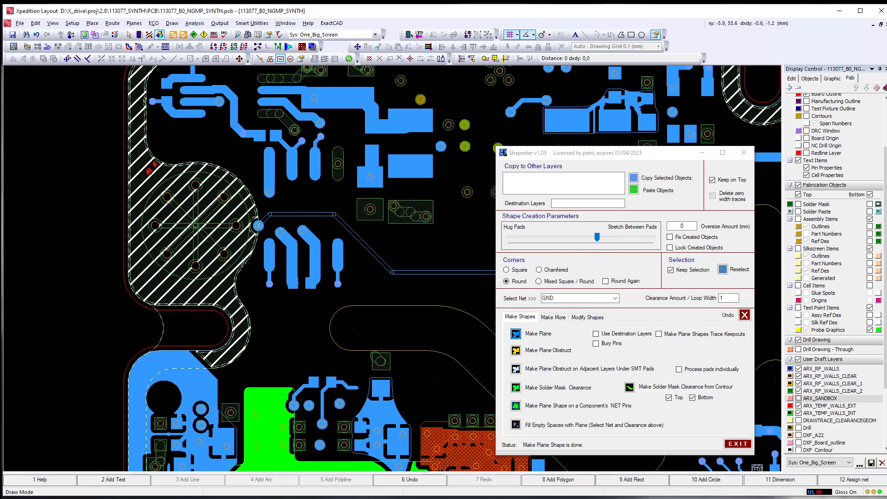
scroll(162, 150, "up", 3)
scroll(168, 151, "down", 2)
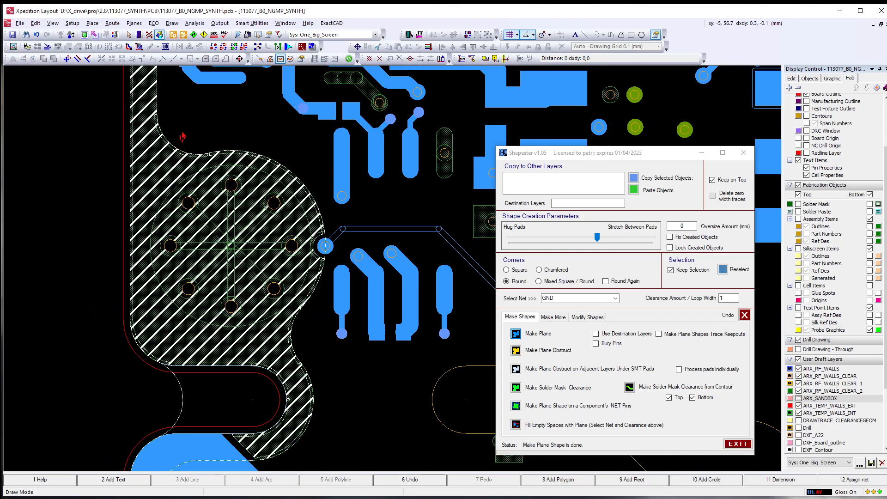
left_click(171, 157)
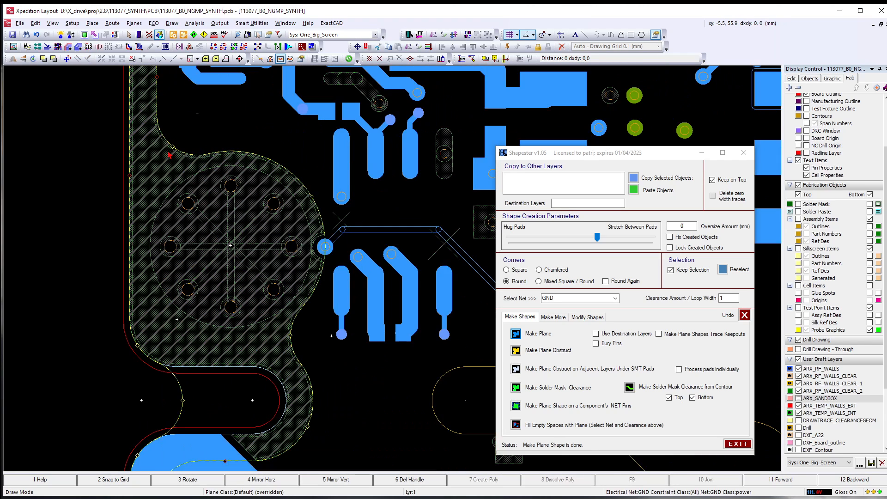
scroll(153, 132, "up", 2)
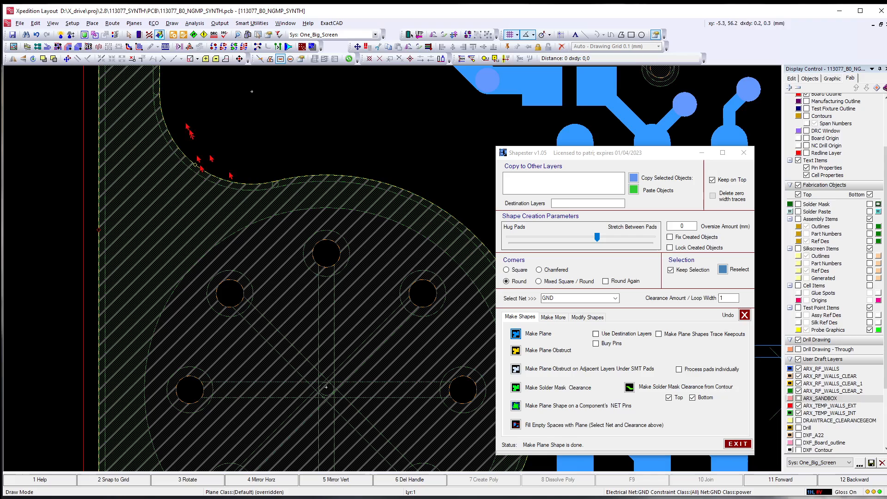
left_click(744, 316)
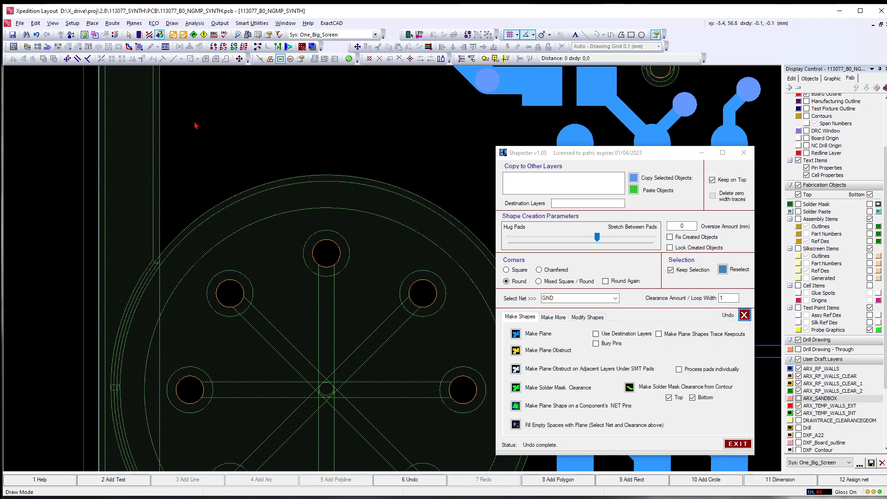
Reselect the circles and loop, try making the plane with stretching about a quarter of the way from Hug Pads, and undo it.
left_click(722, 269)
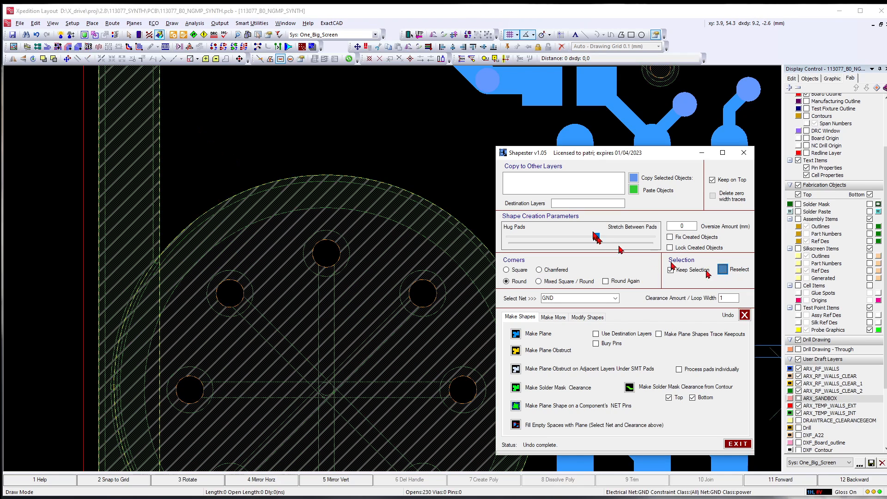
left_click_drag(594, 245, 543, 247)
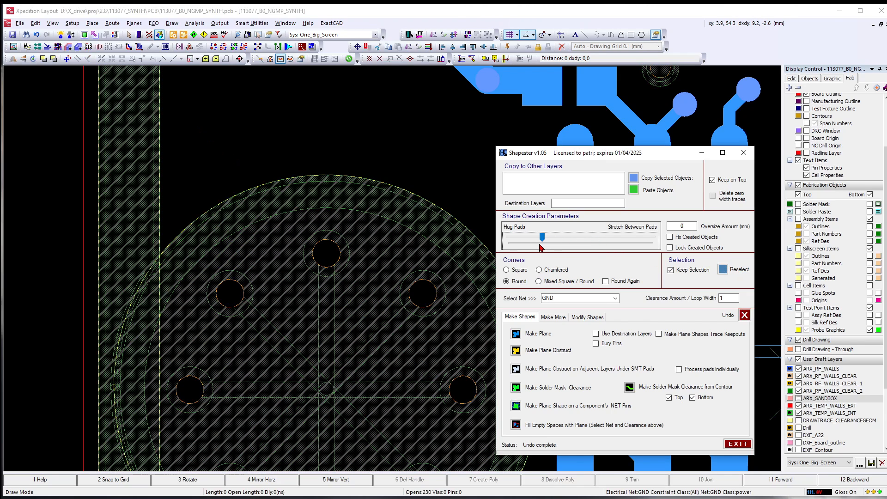
left_click(515, 333)
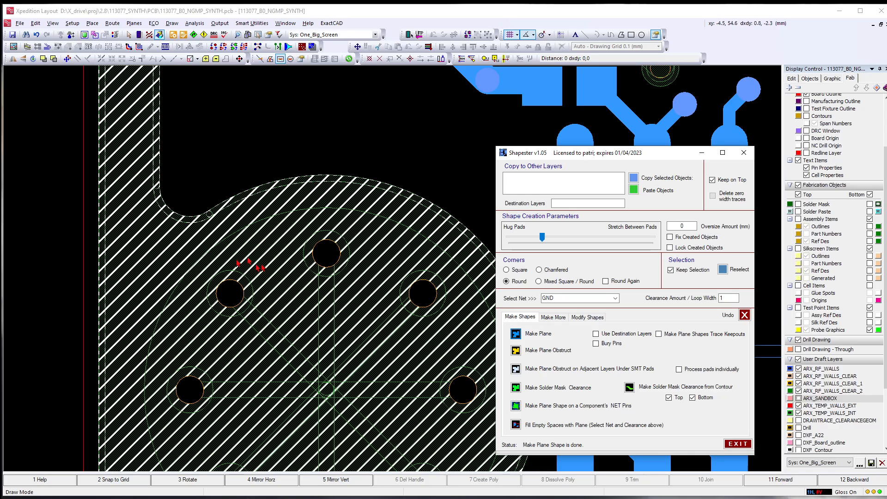
scroll(145, 190, "down", 3)
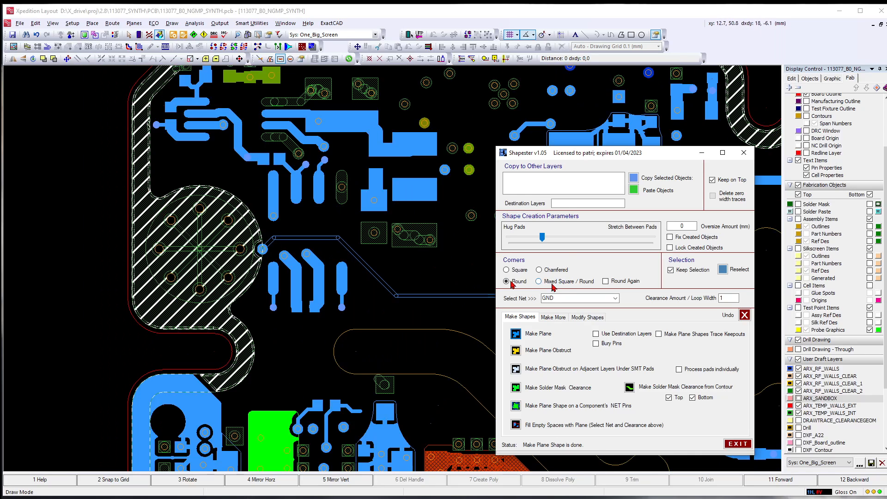
left_click(744, 315)
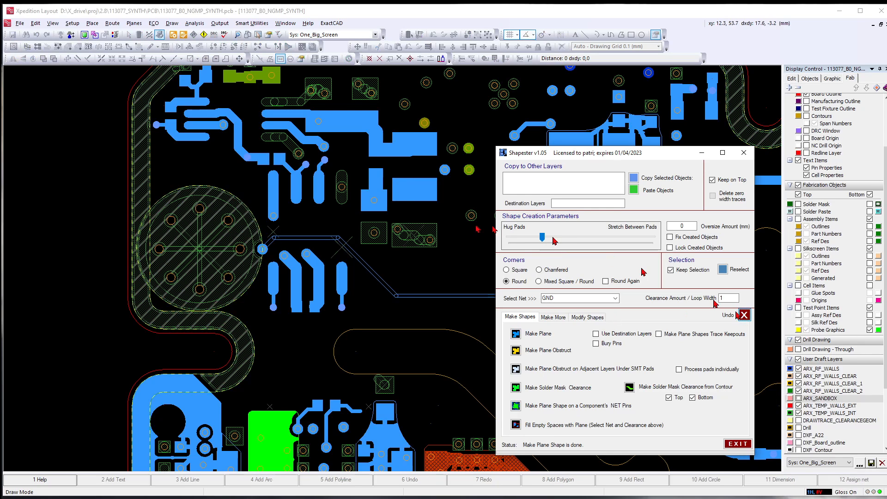
Set stretching slightly past midway toward Stretch Between Pads and make one GND plane from the selected circles and loop.
left_click_drag(545, 238, 597, 240)
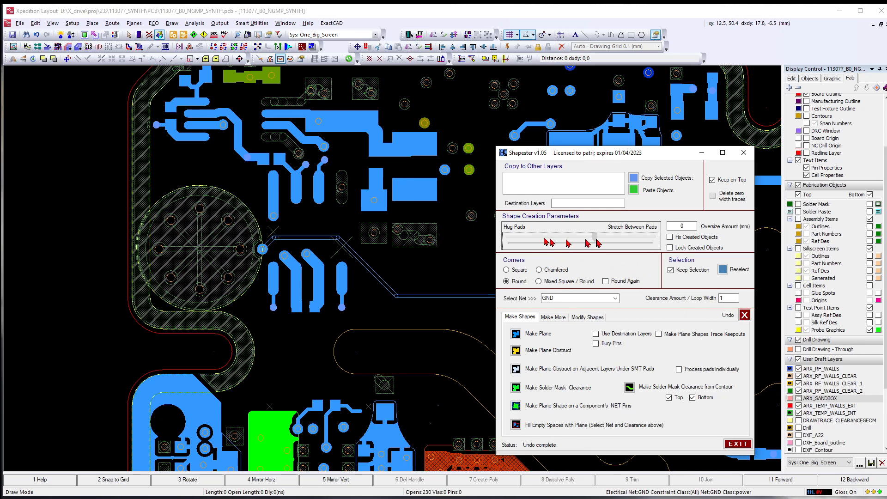
left_click(515, 334)
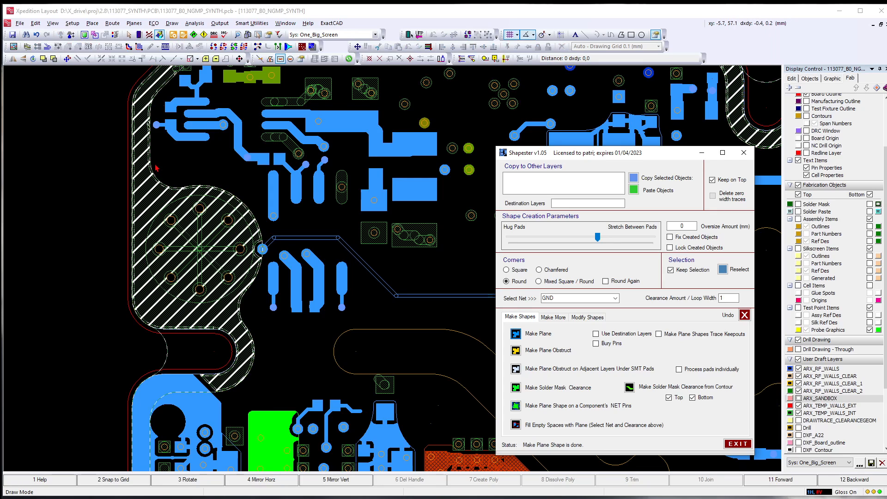
scroll(156, 168, "down", 2)
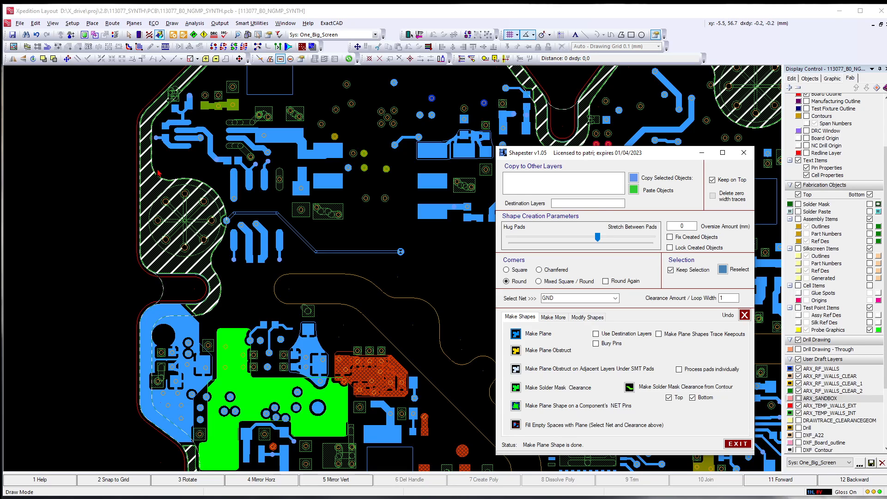
scroll(157, 174, "down", 2)
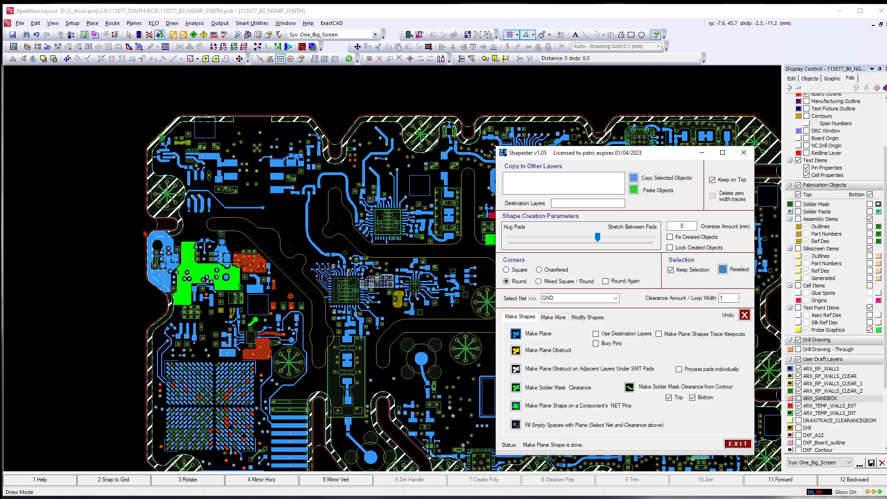
Select the merged GND plane shape where it bridges the notch in the board's left edge.
scroll(147, 234, "up", 1)
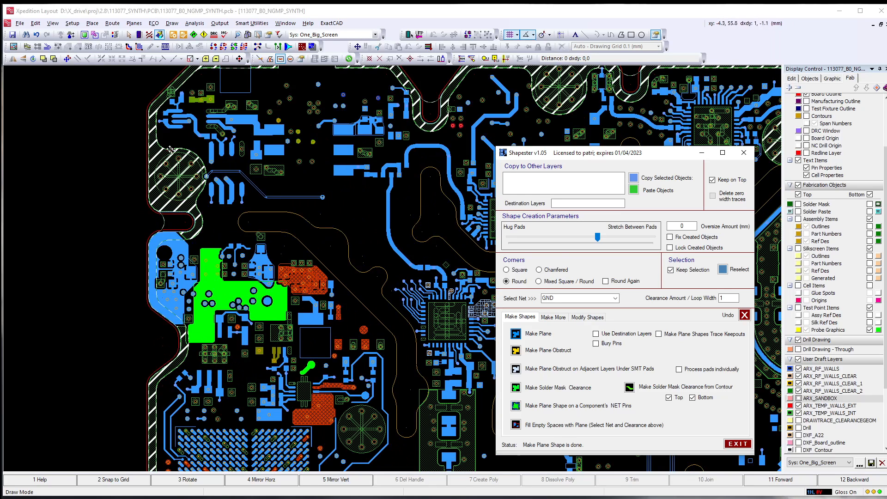
scroll(154, 250, "up", 2)
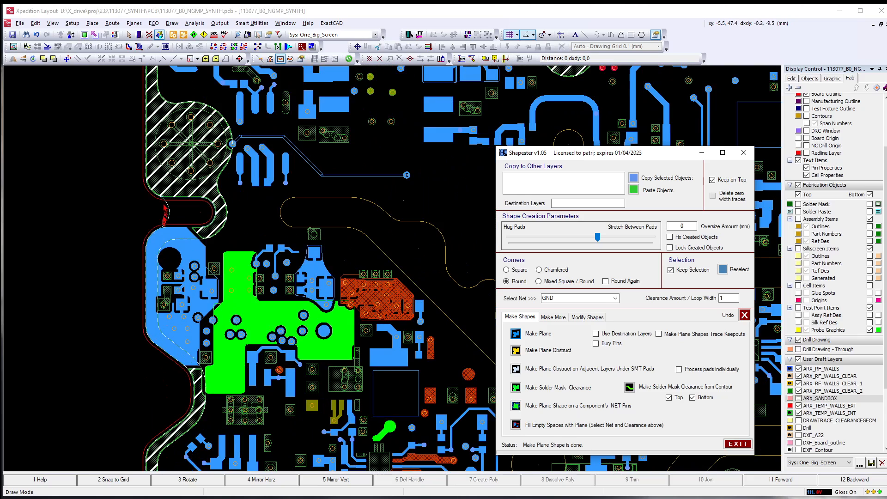
scroll(171, 214, "up", 4)
left_click(183, 200)
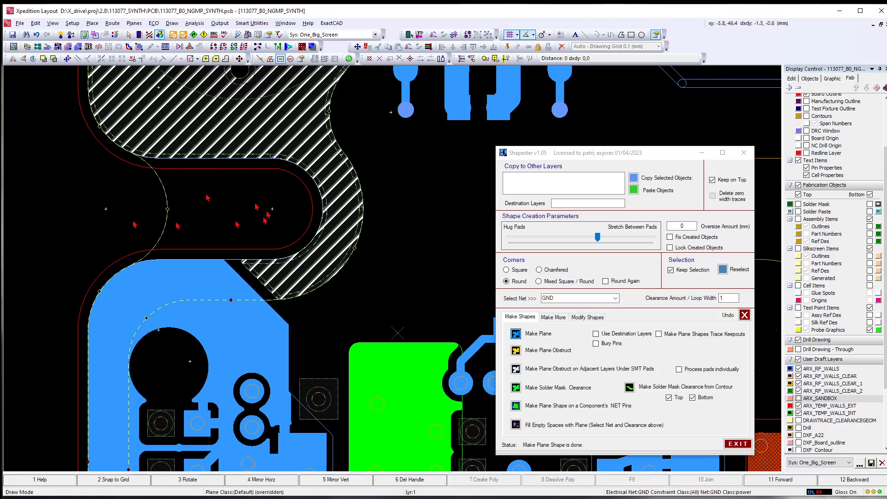
Reselect the merged GND plane along the lower board edge and trim it to the route border.
scroll(139, 217, "down", 5)
scroll(142, 213, "up", 2)
middle_click_drag(144, 277, 187, 287)
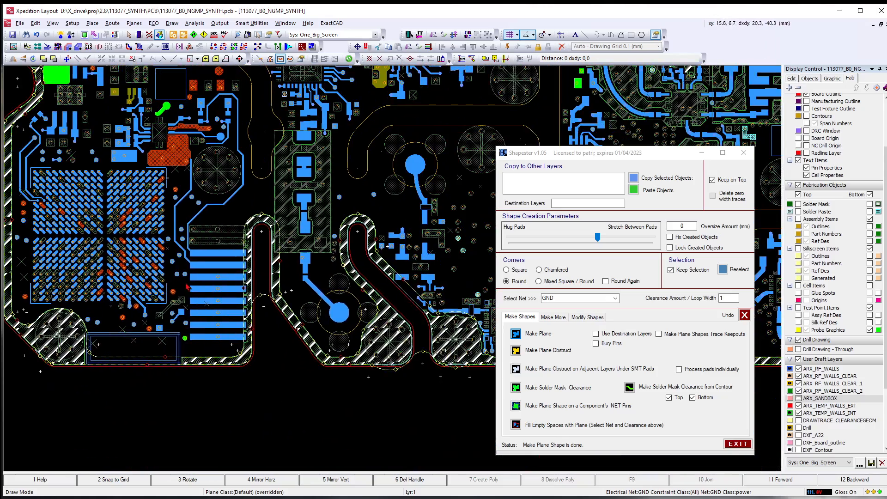
scroll(286, 306, "up", 3)
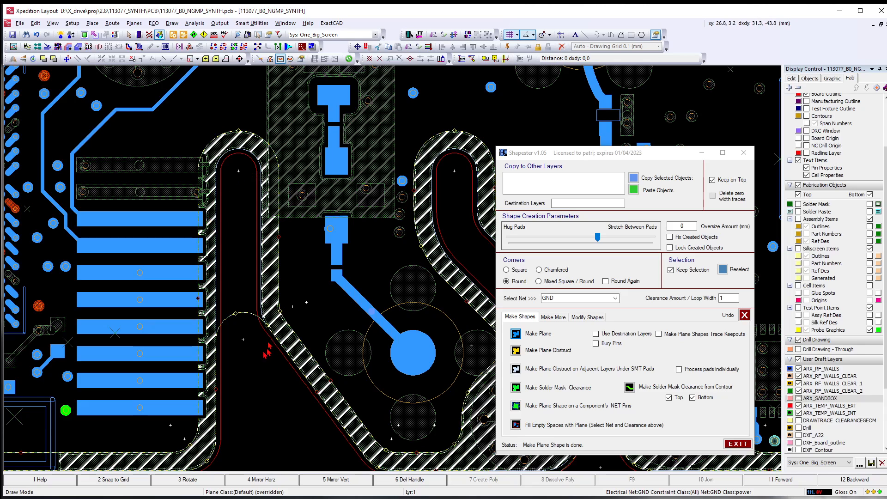
scroll(228, 274, "down", 1)
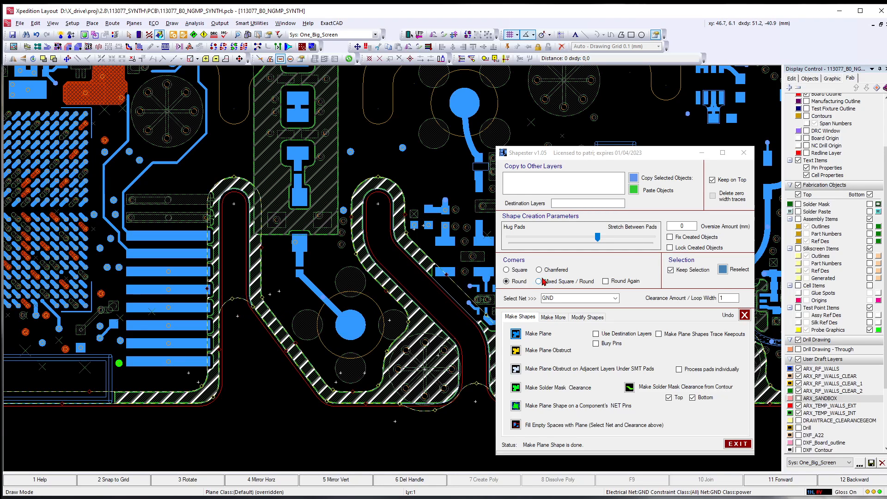
left_click(277, 441)
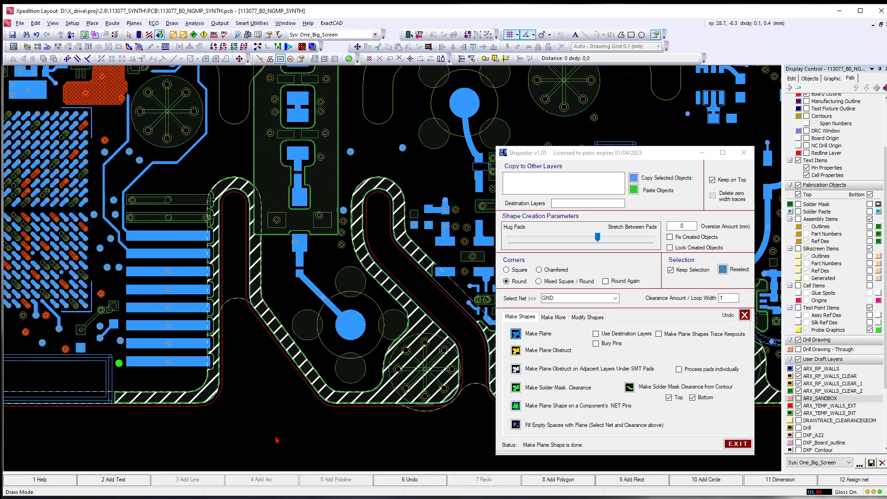
left_click(322, 382)
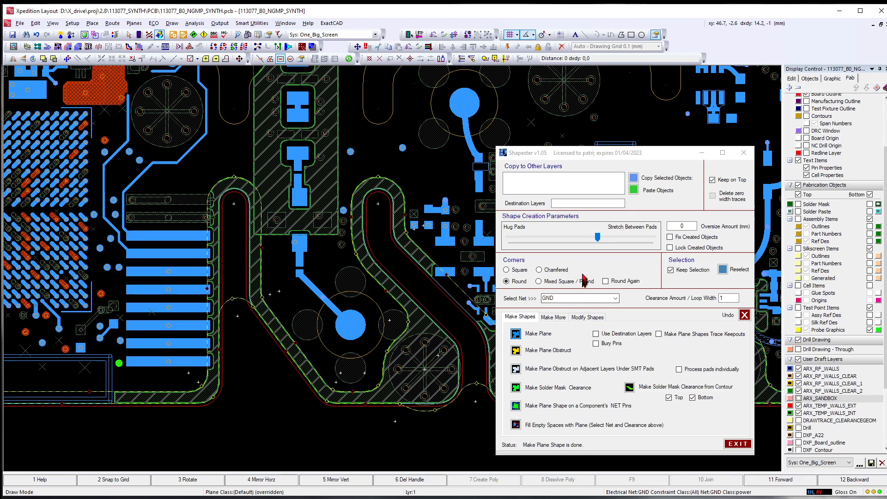
left_click(584, 316)
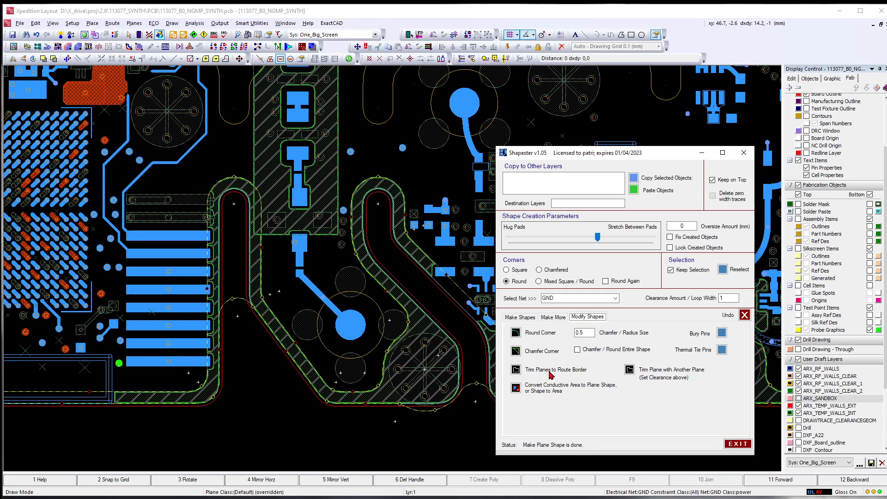
left_click(516, 370)
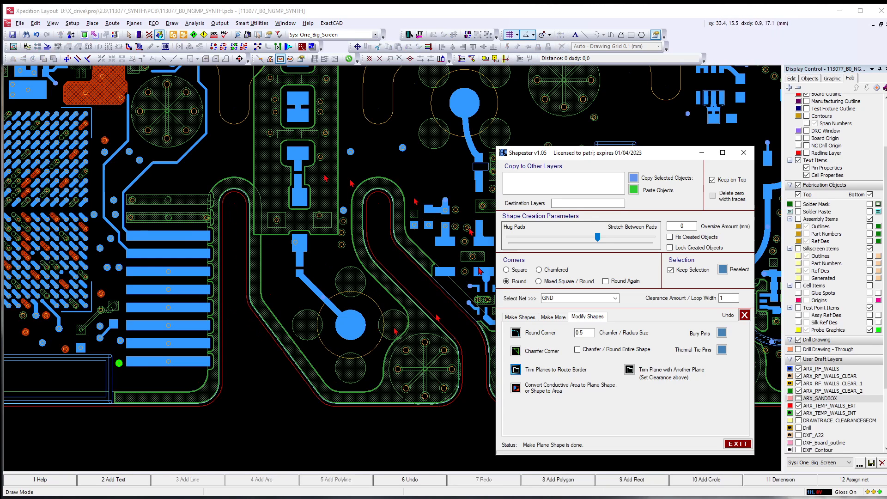
Check the trimmed plane along the left board edge, then open the Add Ground Vias tool and move its window clear of that edge.
scroll(353, 231, "down", 3)
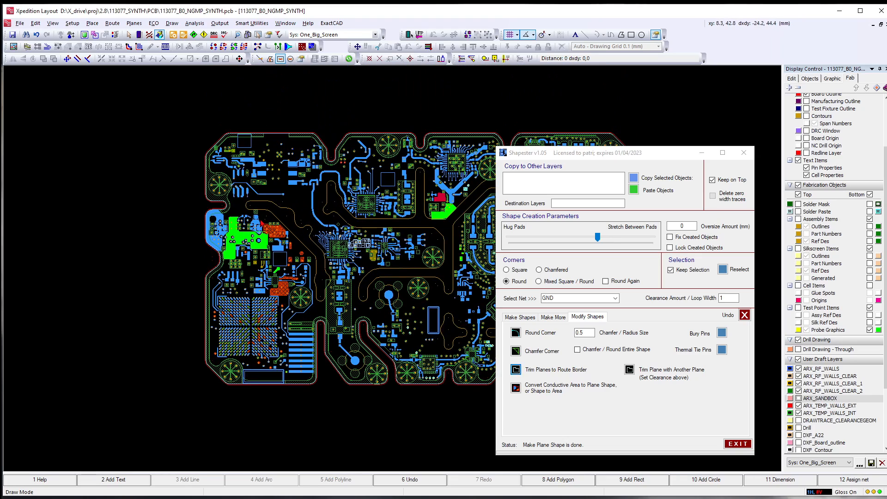
scroll(276, 204, "up", 2)
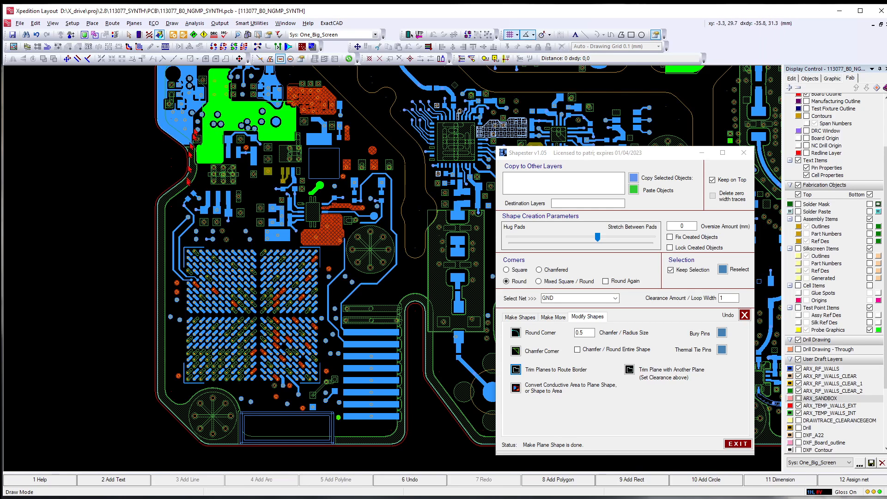
scroll(188, 183, "up", 2)
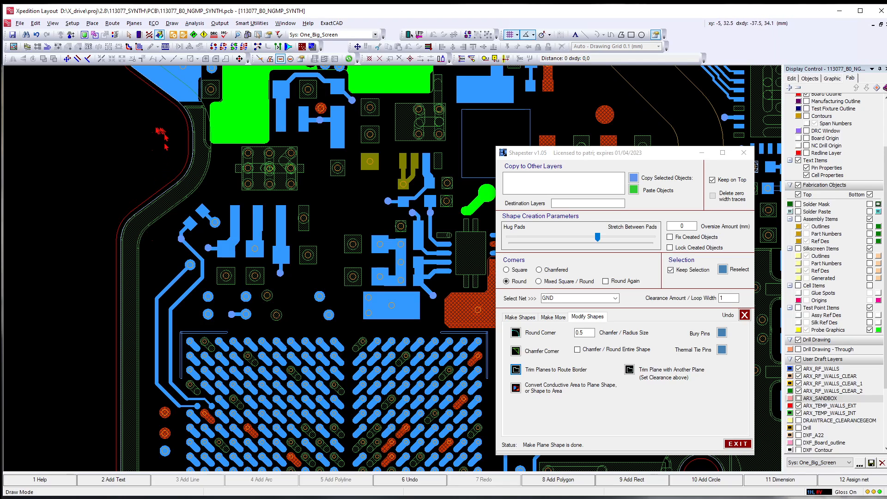
left_click(331, 23)
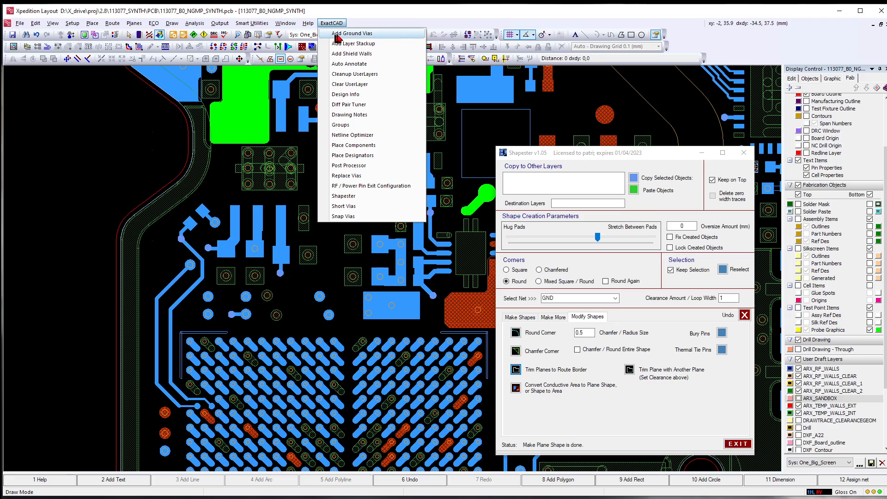
left_click(337, 35)
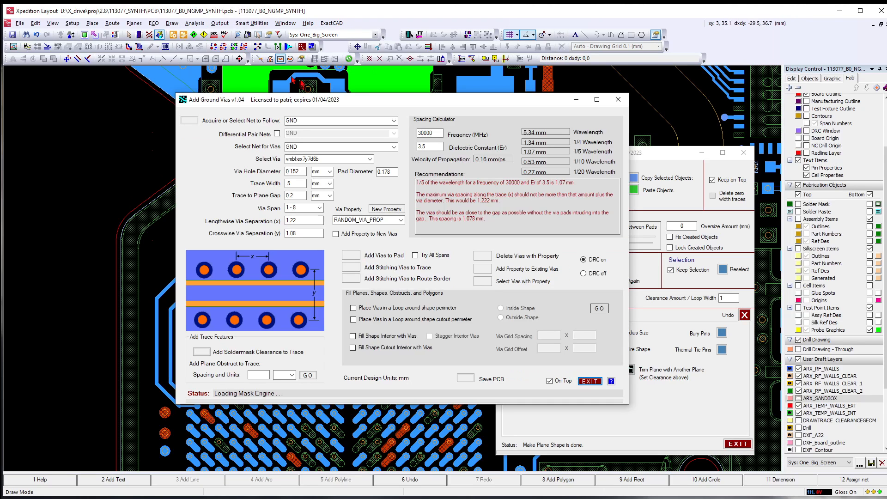
left_click_drag(355, 100, 516, 161)
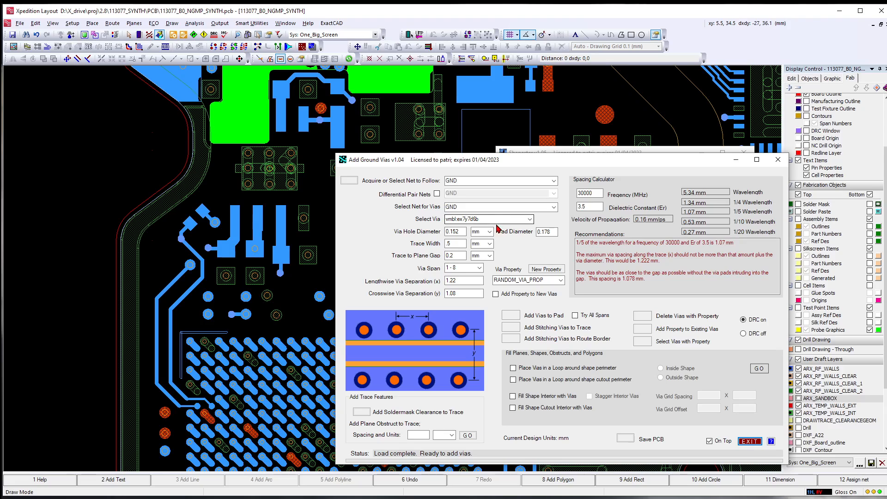
Add stitching vias to the route border using via vbr:ex19y19d10b with a lengthwise via separation of 1.5 mm.
left_click(530, 220)
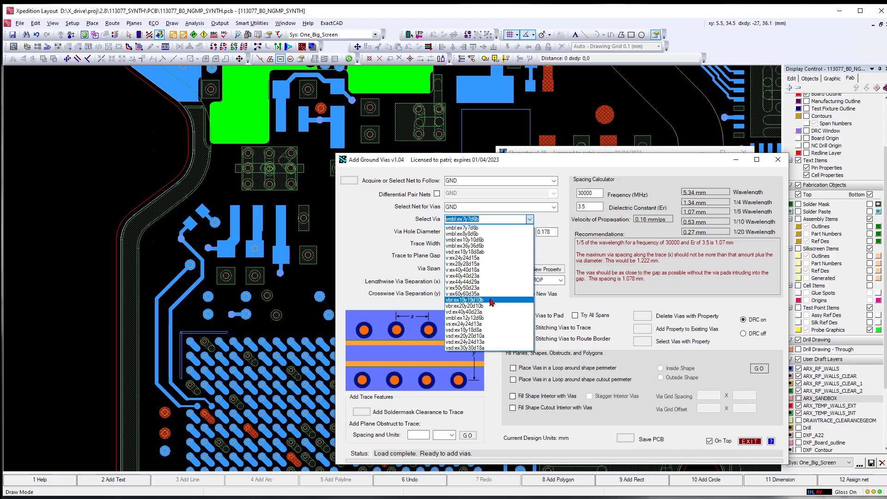
left_click(465, 300)
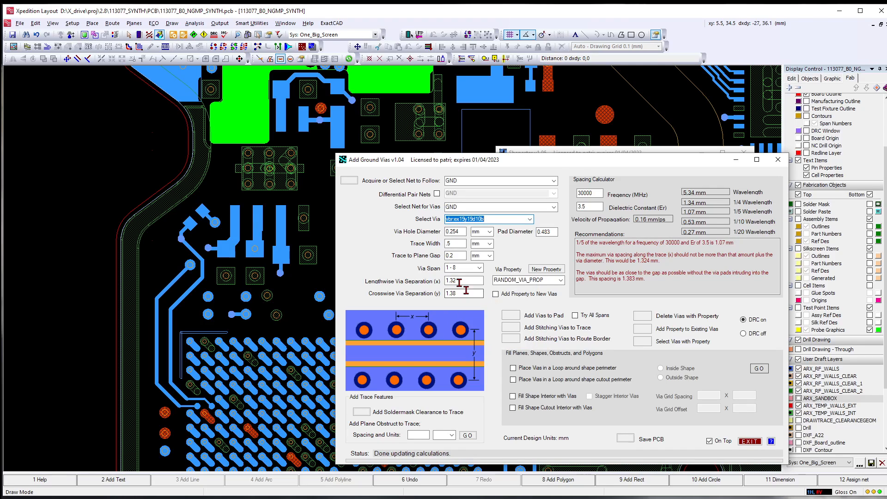
left_click_drag(460, 283, 437, 286)
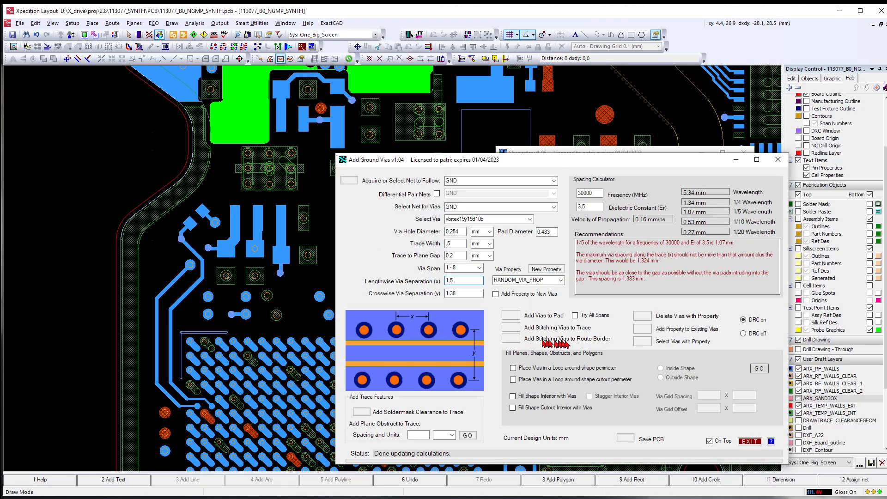
left_click(511, 338)
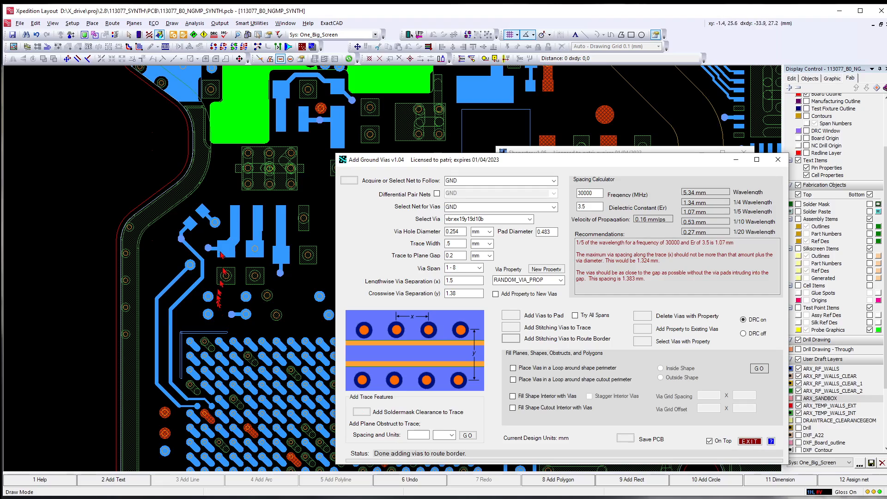
Examine the stitching vias around the board's lower-left corner and perimeter, then minimize the Add Ground Vias window.
scroll(128, 188, "up", 2)
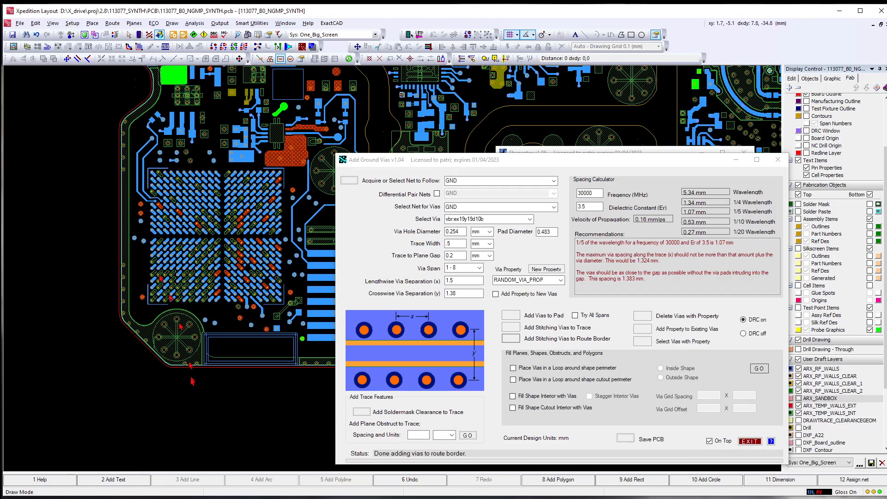
scroll(139, 233, "up", 4)
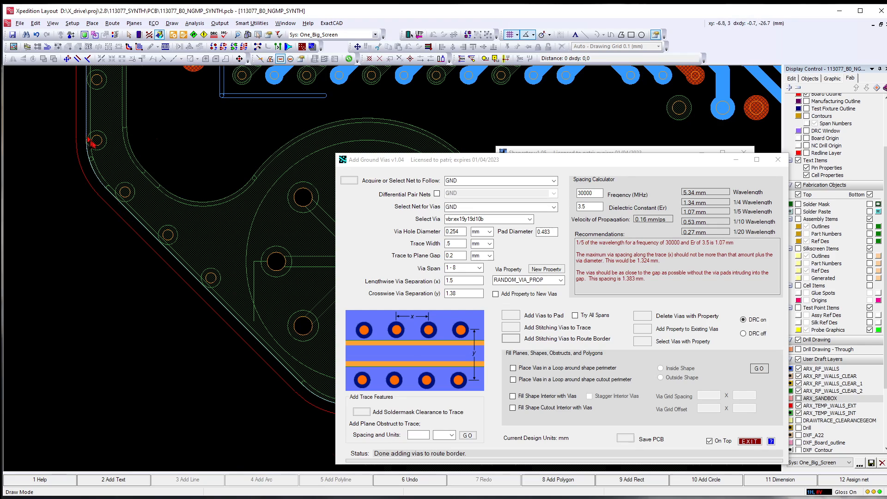
scroll(91, 144, "up", 3)
scroll(76, 134, "down", 4)
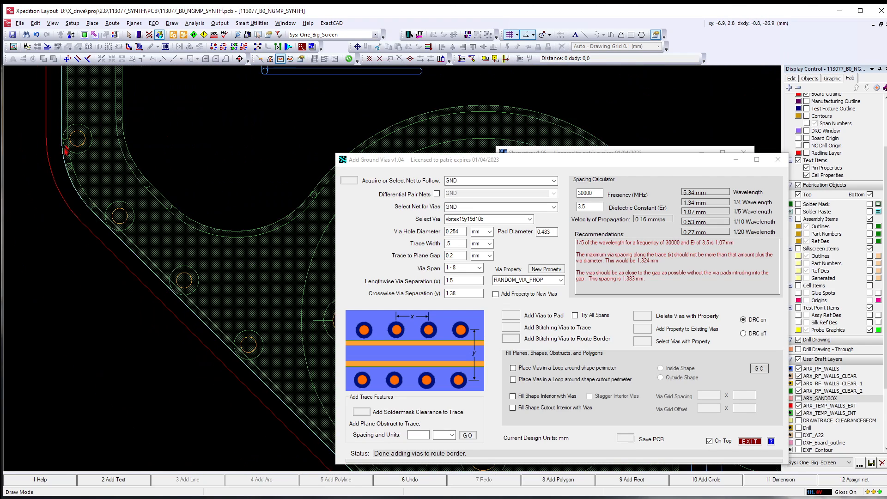
middle_click_drag(95, 187, 178, 253)
scroll(157, 247, "down", 5)
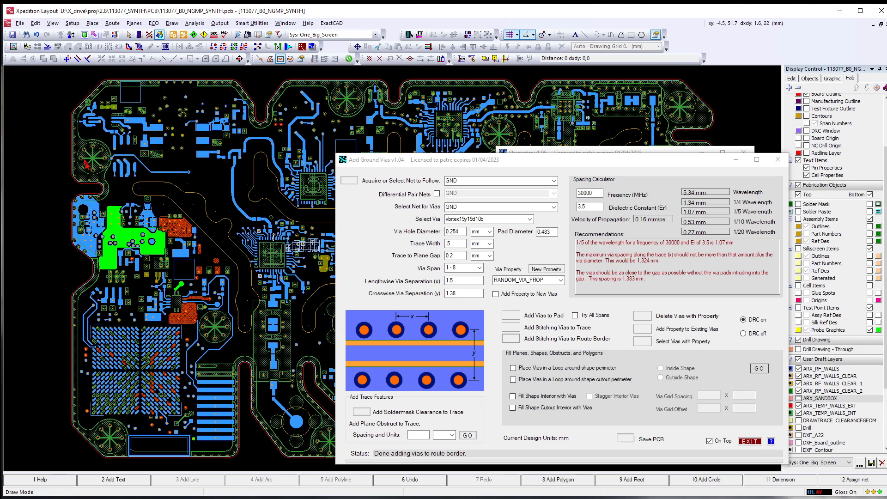
left_click(737, 159)
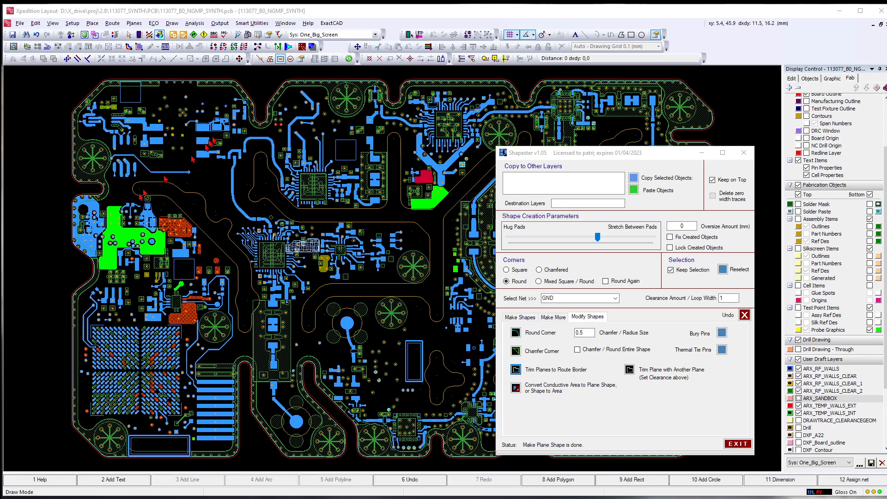
Check the same area on layer 8, then select the layer 1 GND plane shape and copy it in Shapester.
scroll(91, 174, "up", 3)
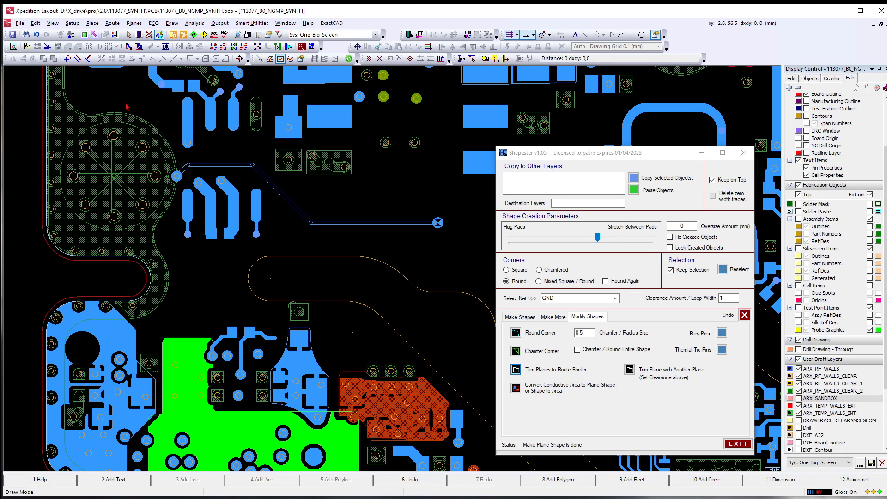
key("space")
scroll(140, 135, "down", 2)
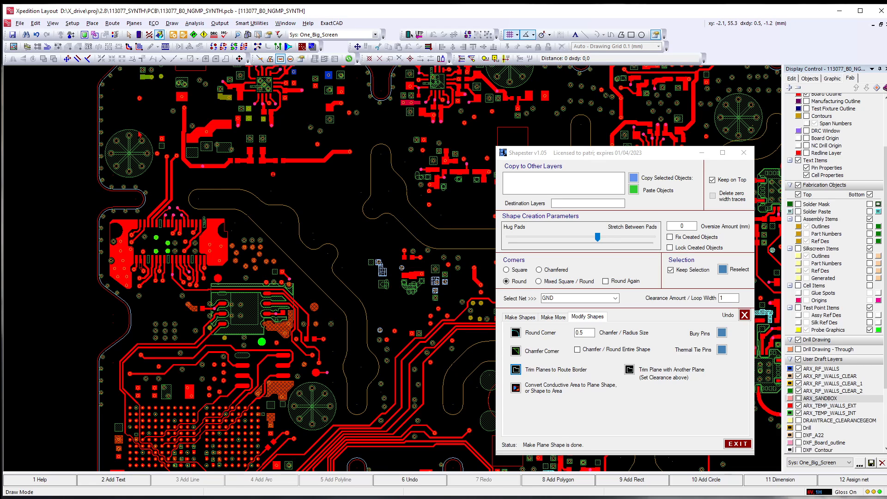
key("space")
scroll(130, 132, "up", 3)
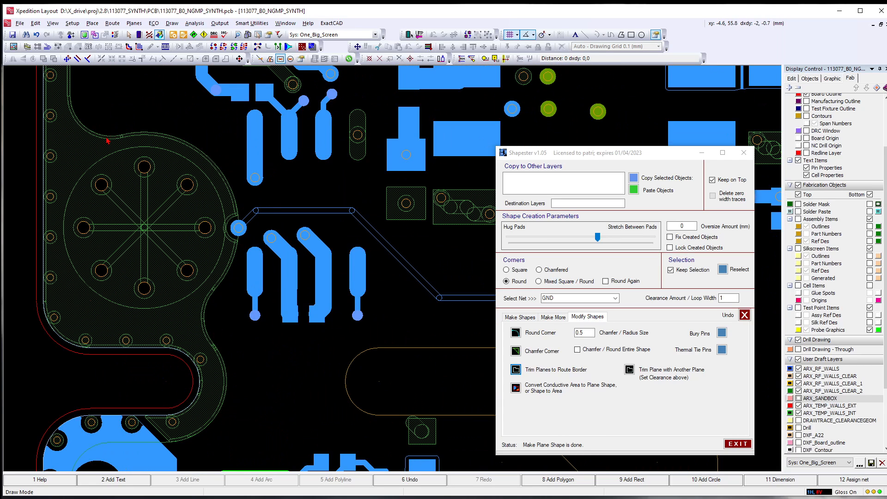
left_click(105, 137)
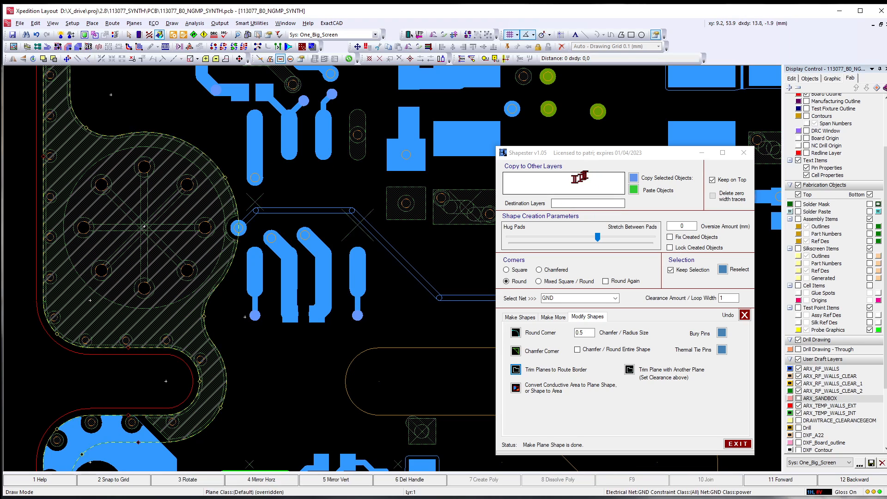
left_click(565, 181)
left_click(633, 178)
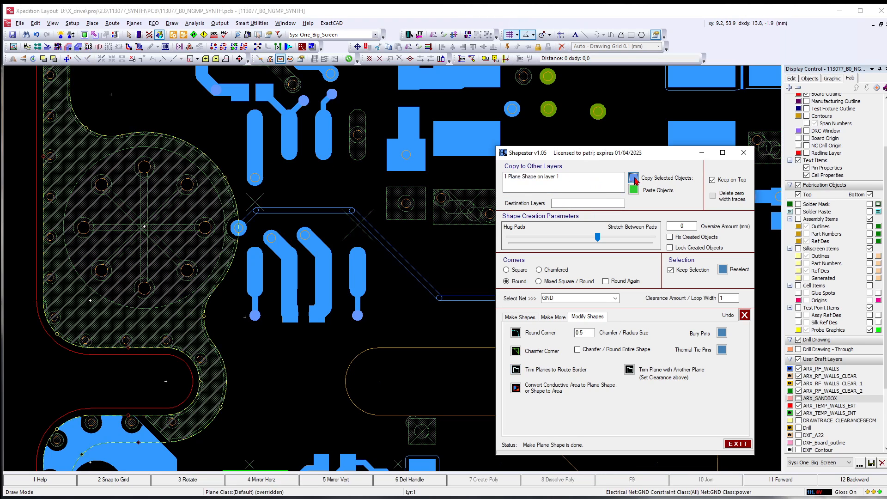
Paste the copied plane shape onto destination layer 8, proceeding with DRC off.
left_click(579, 204)
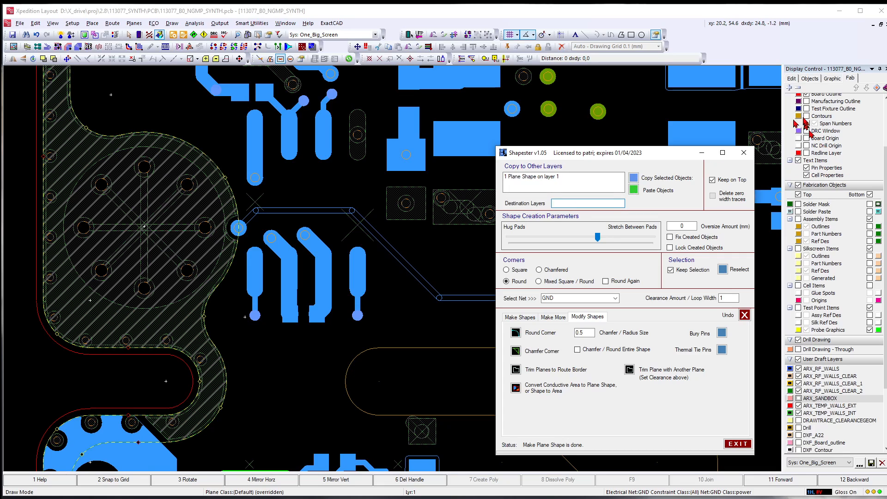
left_click(791, 80)
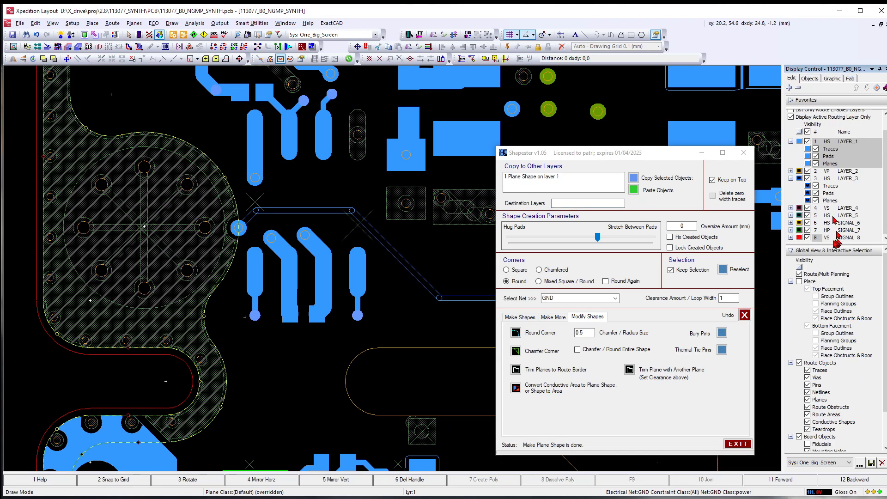
left_click(576, 204)
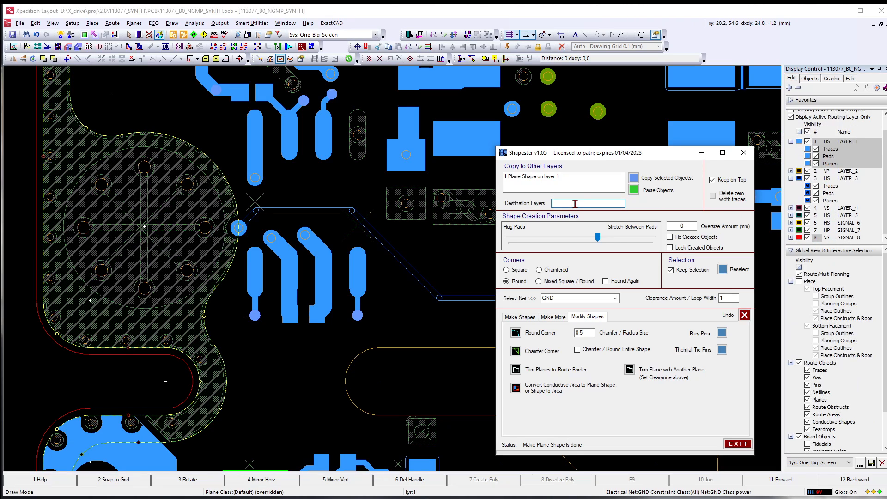
left_click(632, 190)
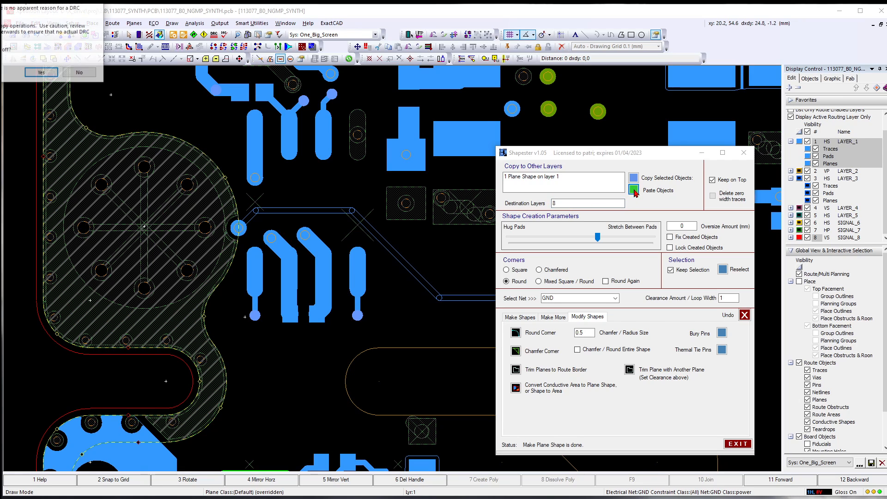
left_click_drag(2, 4, 334, 176)
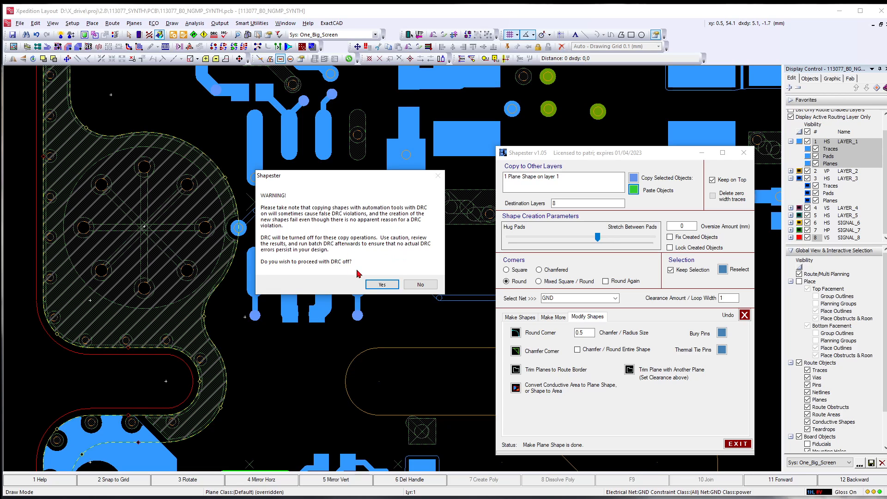
left_click(374, 285)
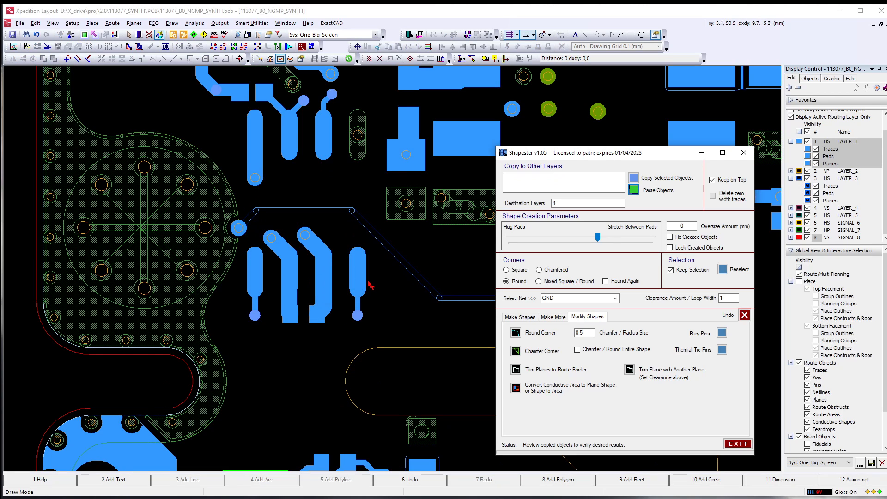
Examine the pasted GND plane on layer 8 around the mounting holes and board-edge notches.
left_click(210, 133)
key("space")
scroll(212, 145, "down", 2)
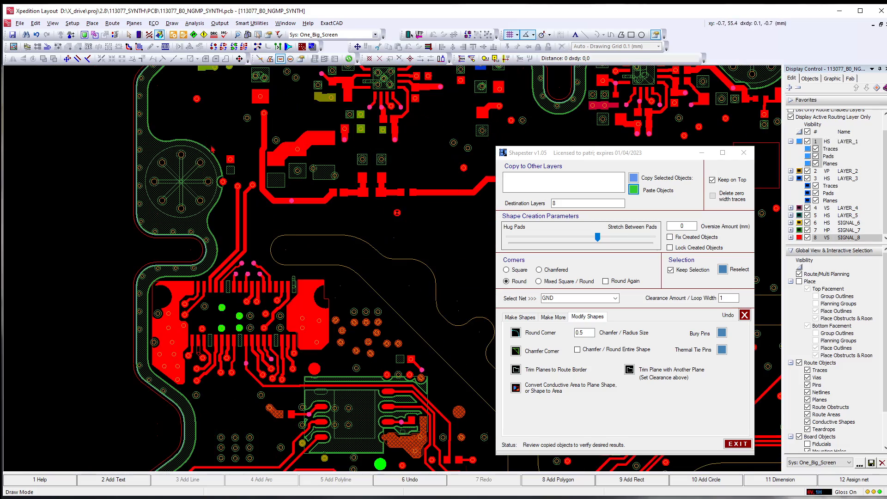
scroll(174, 140, "down", 2)
scroll(210, 161, "up", 3)
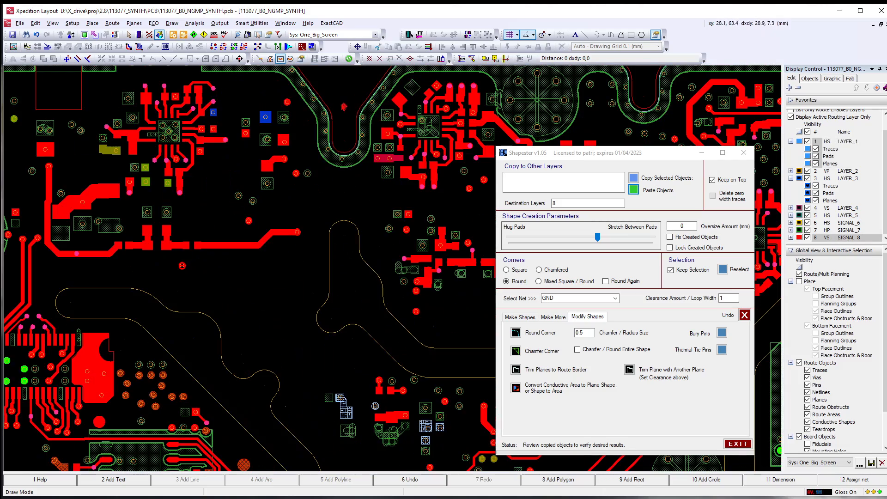
Draw a rectangular GND plane shape on layer 8 to bridge the gap in the perimeter plane along the board's upper edge.
scroll(211, 161, "down", 3)
scroll(194, 179, "up", 5)
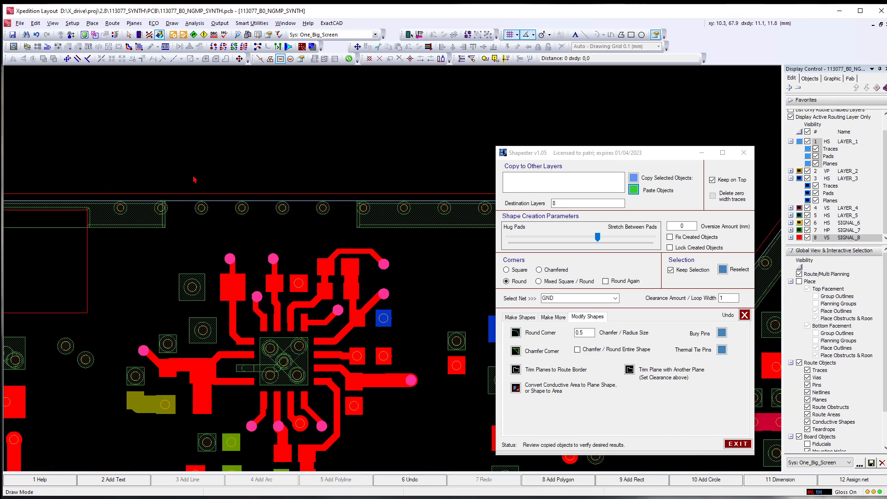
scroll(166, 222, "up", 2)
left_click(157, 224)
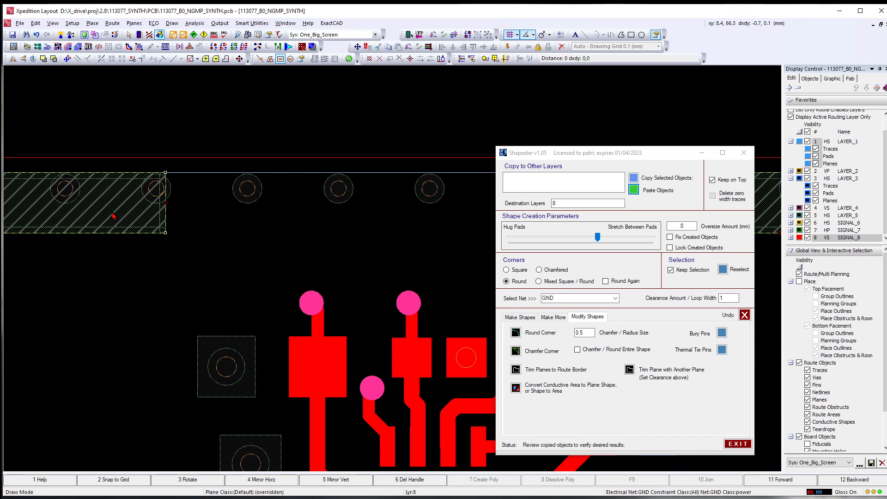
scroll(111, 212, "down", 1)
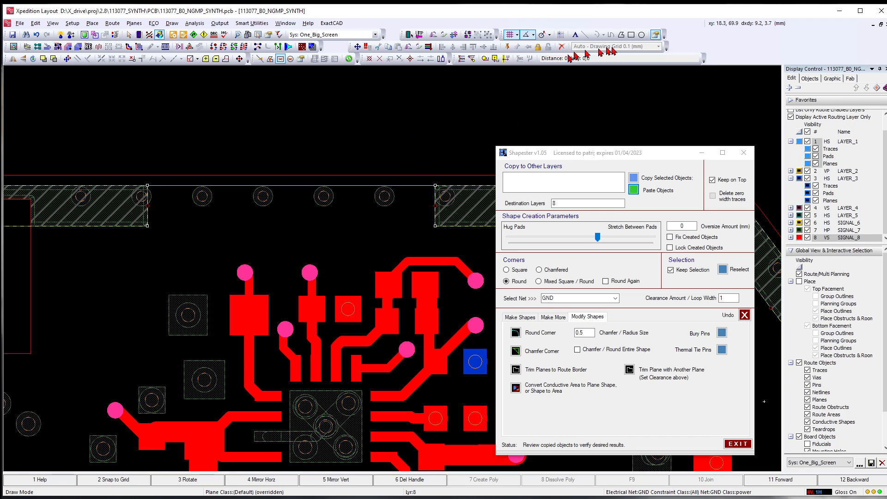
left_click(631, 35)
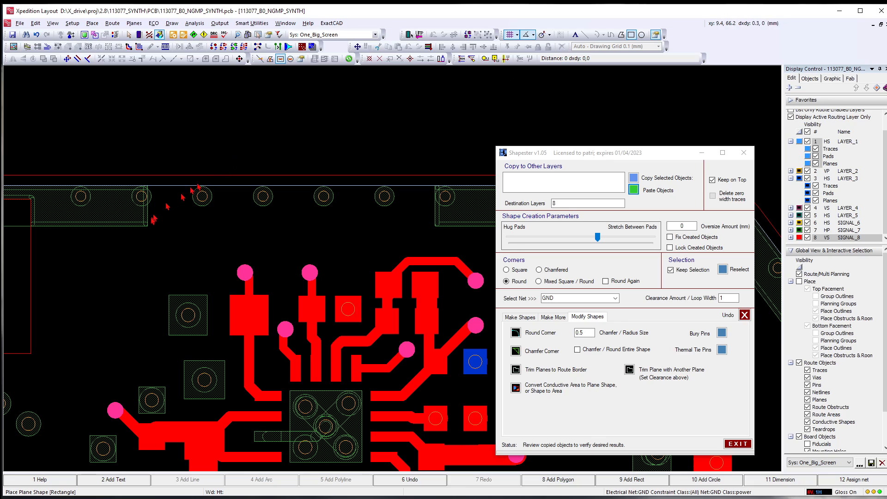
scroll(148, 230, "up", 2)
scroll(139, 225, "down", 2)
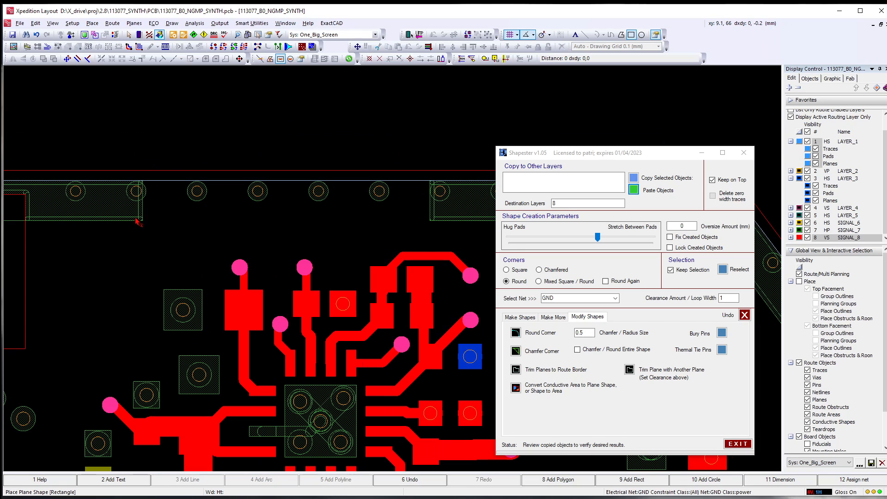
left_click(143, 223)
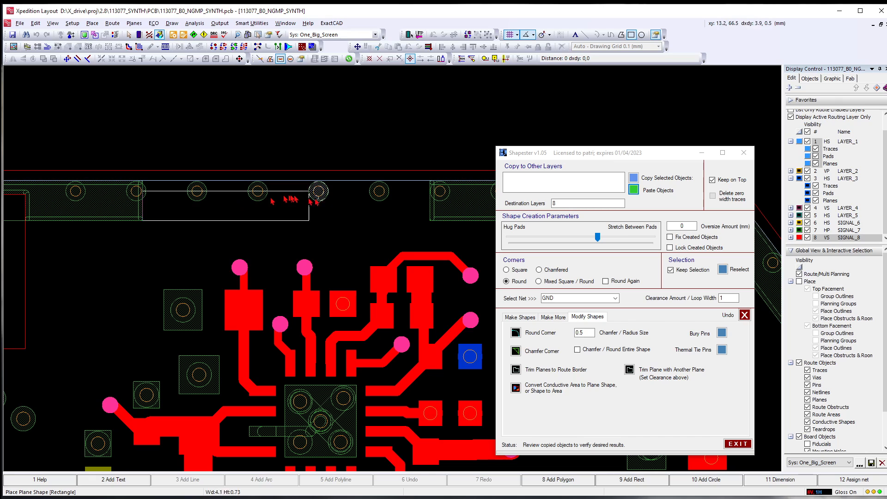
scroll(428, 184, "up", 2)
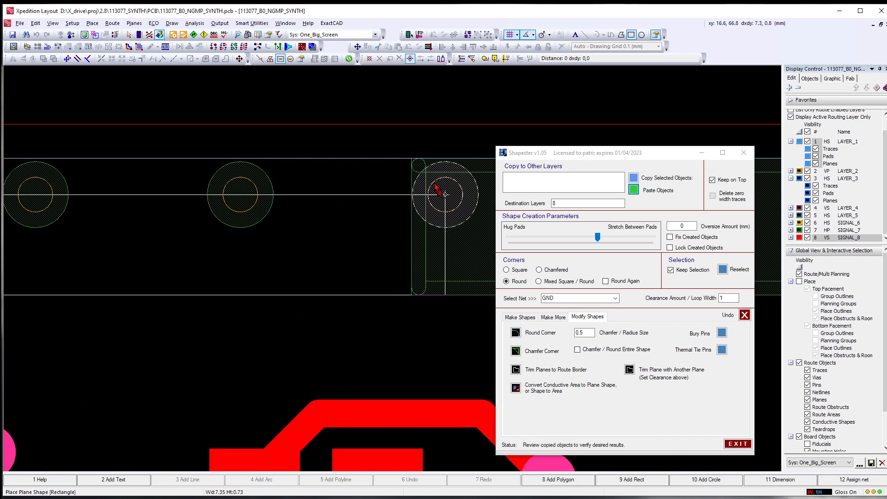
left_click(412, 159)
scroll(312, 262, "down", 2)
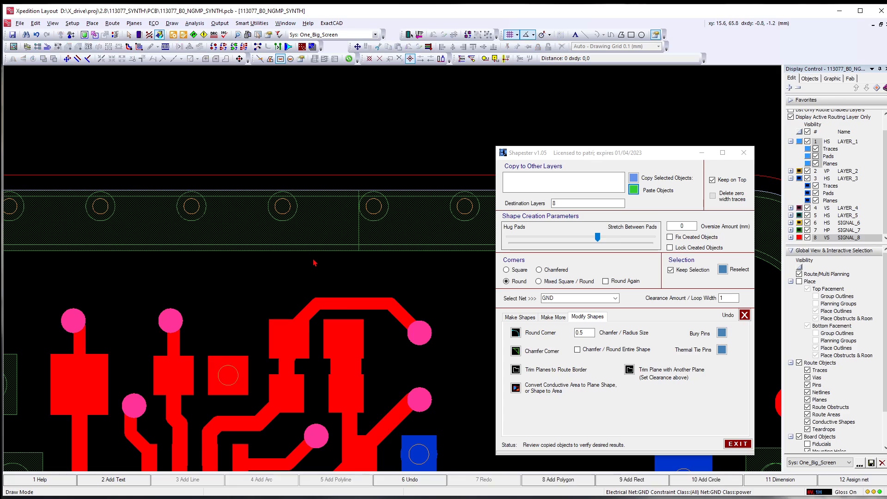
Merge the new layer 8 rectangle with the adjoining GND perimeter plane into one shape.
left_click(379, 233)
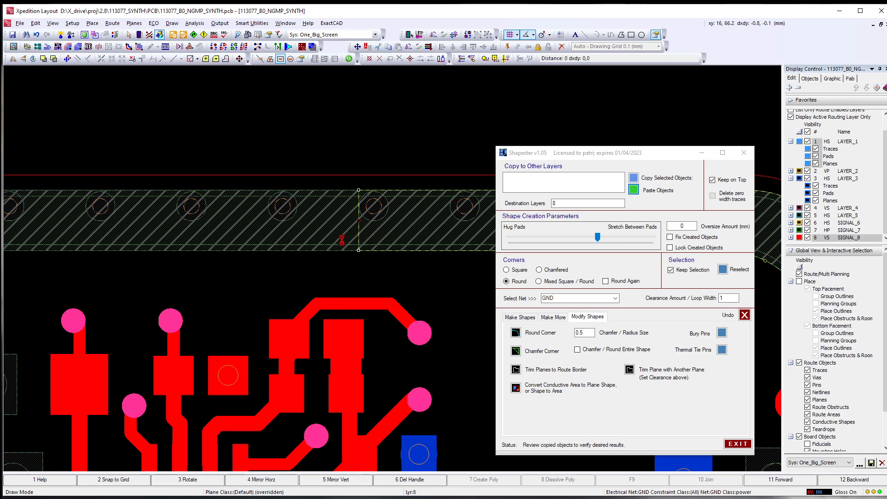
left_click(206, 59)
scroll(329, 157, "down", 2)
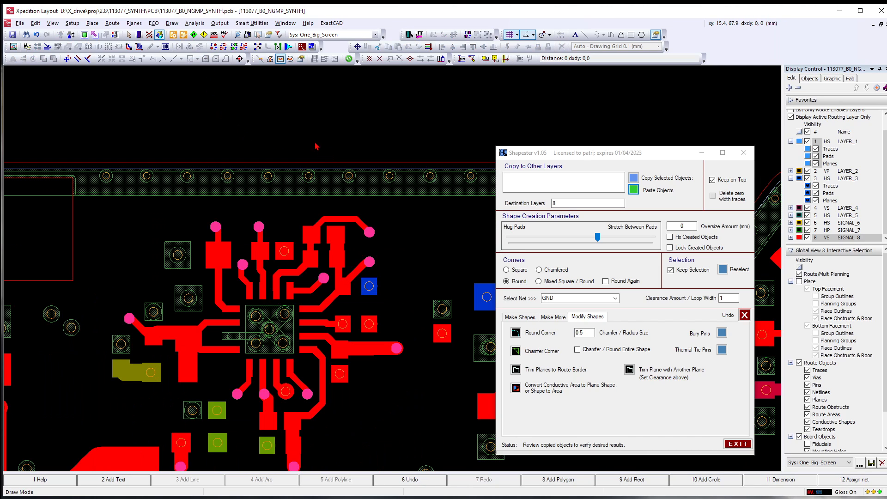
Switch to layer 1 and bridge the same upper-edge gap with a rectangular GND plane shape about 7.1 by 1 mm.
key("space")
scroll(140, 192, "up", 3)
left_click(139, 193)
scroll(122, 192, "down", 2)
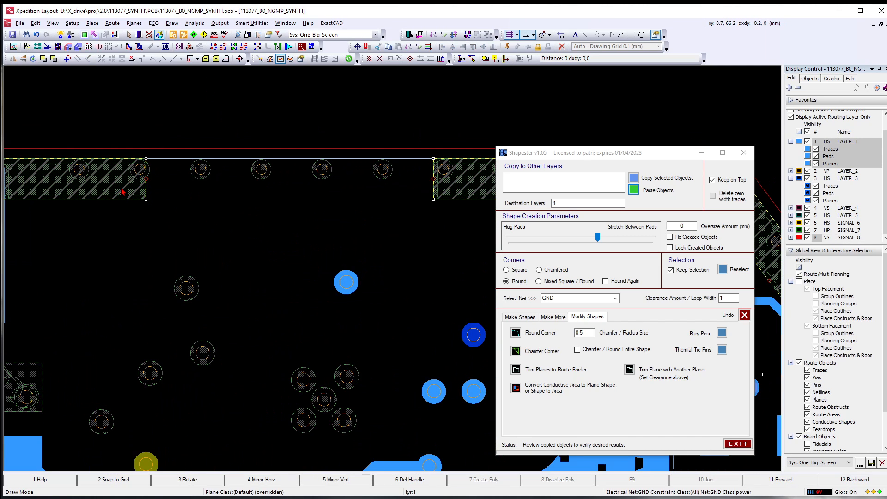
left_click(631, 35)
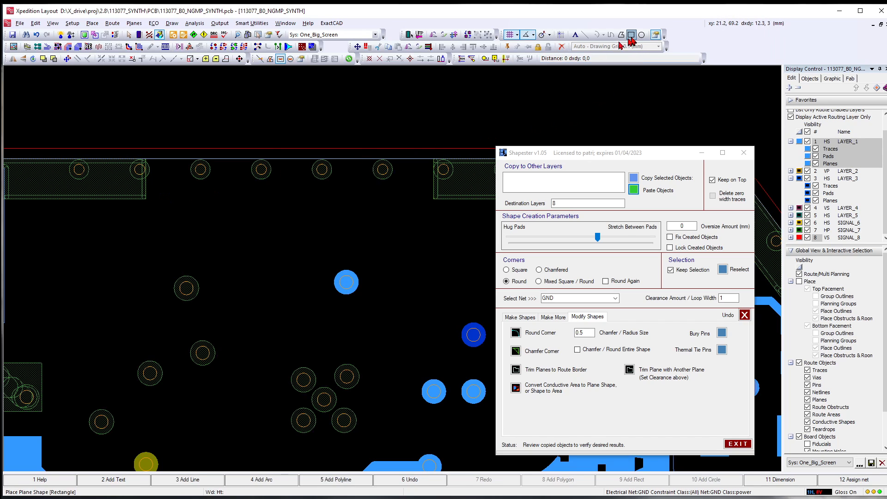
scroll(143, 207, "up", 3)
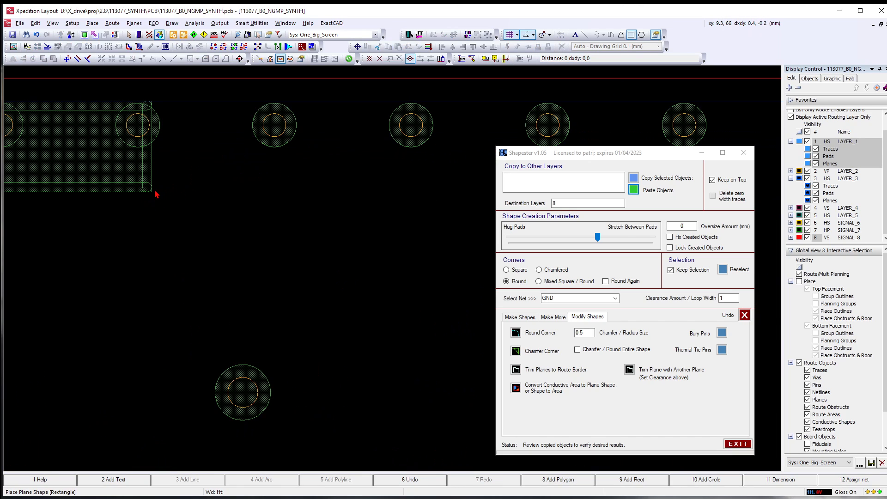
left_click(152, 192)
scroll(175, 194, "down", 4)
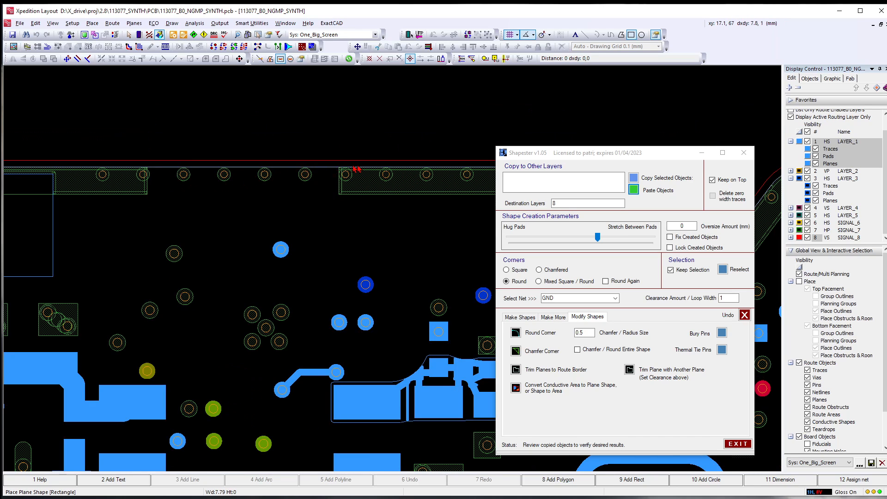
scroll(354, 169, "up", 4)
left_click(295, 173)
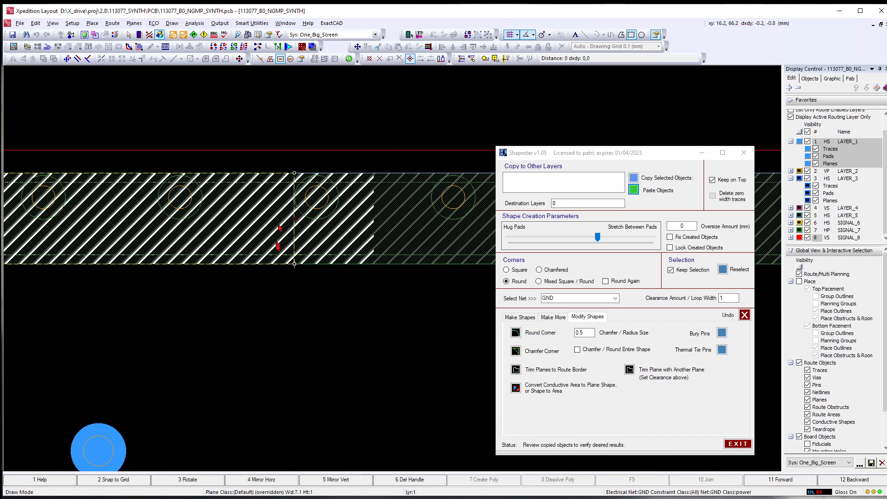
Merge the layer 1 rectangle with the GND perimeter plane and clear the selection.
left_click(266, 241)
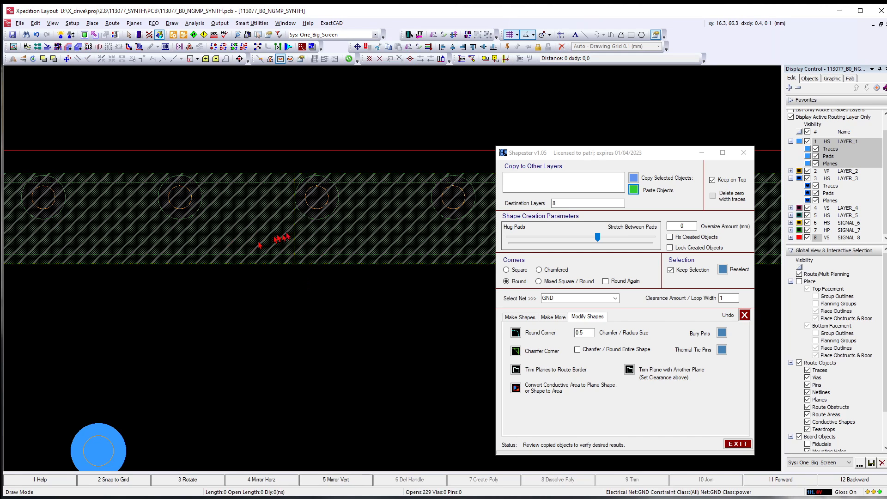
left_click(205, 58)
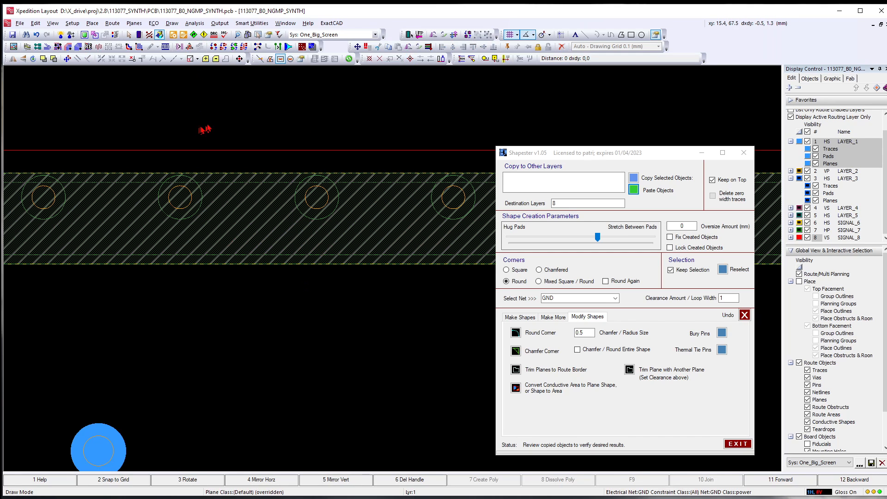
left_click(202, 128)
Close the Shapester window with the whole board in view.
scroll(254, 189, "down", 2)
right_click_drag(296, 263, 196, 158)
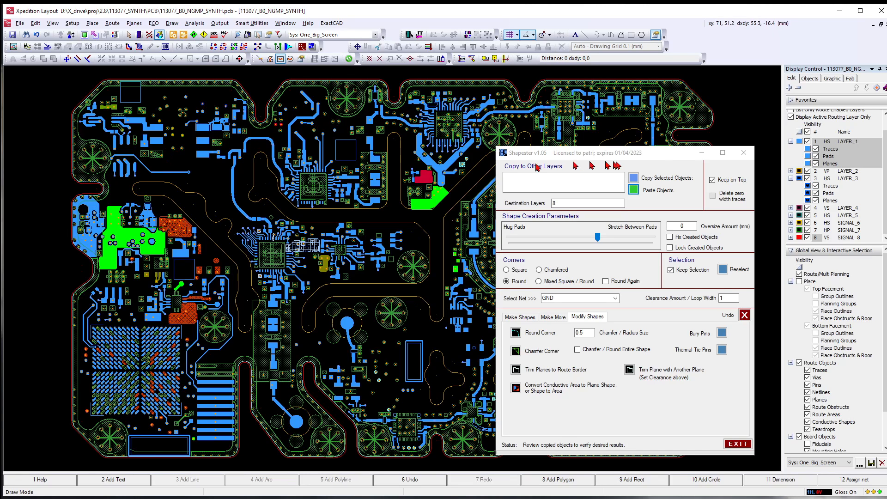
left_click(741, 155)
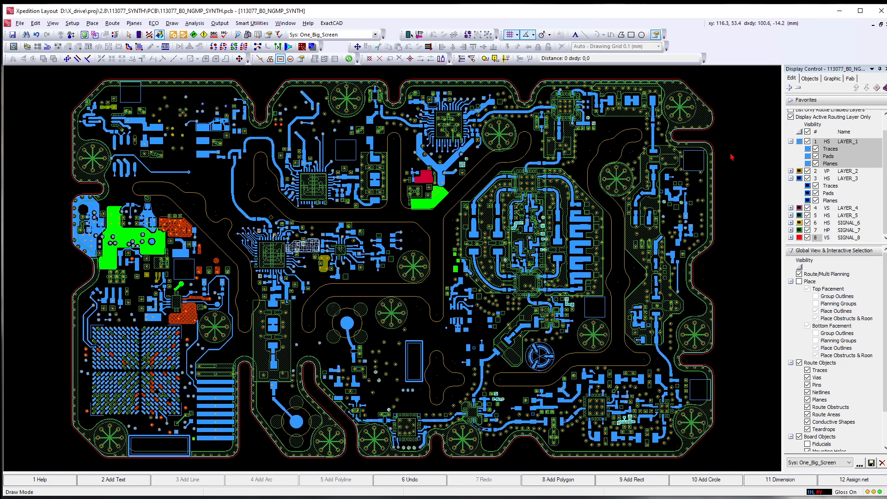